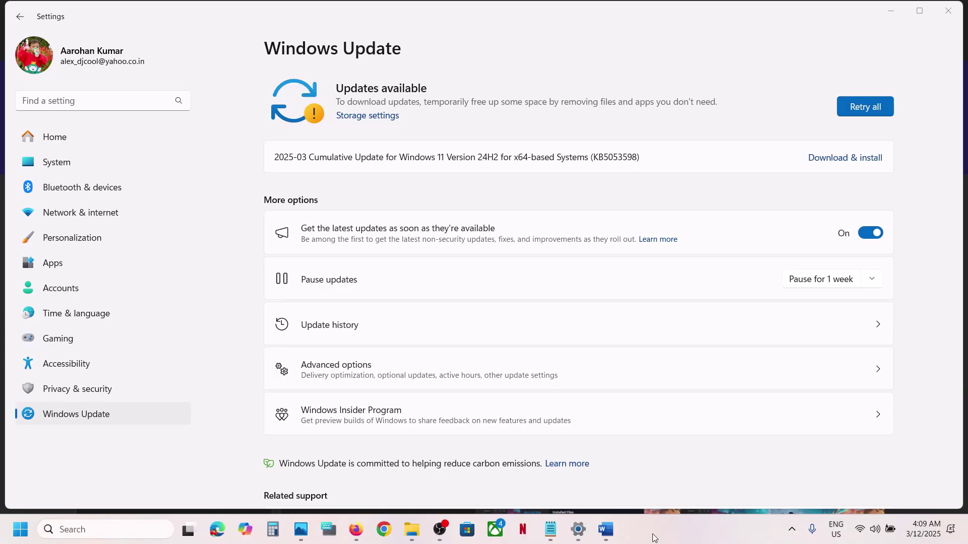
- Note update KB5053598, pause updates for a week, extend by another week, then resume them
{"action": "double_click", "coordinate": [611, 155]}
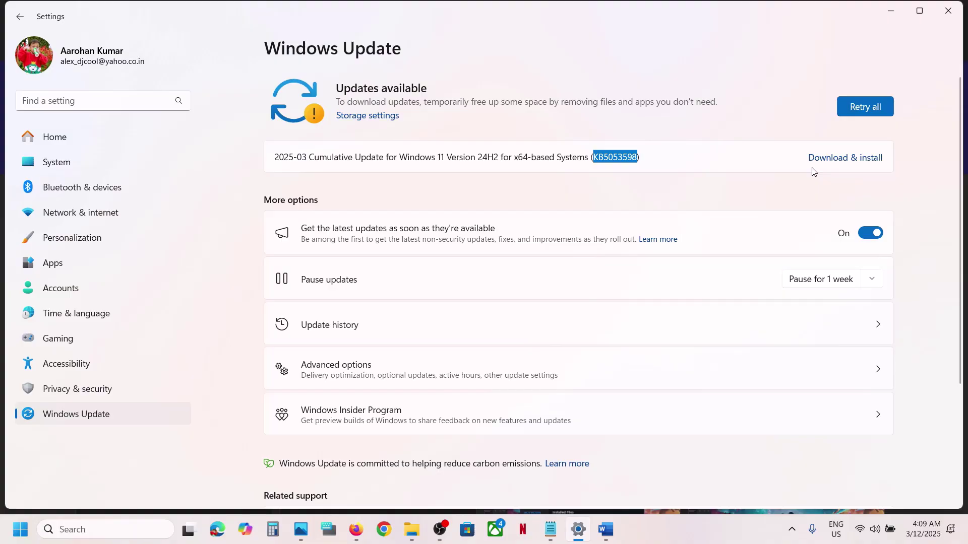
{"action": "left_click", "coordinate": [821, 280]}
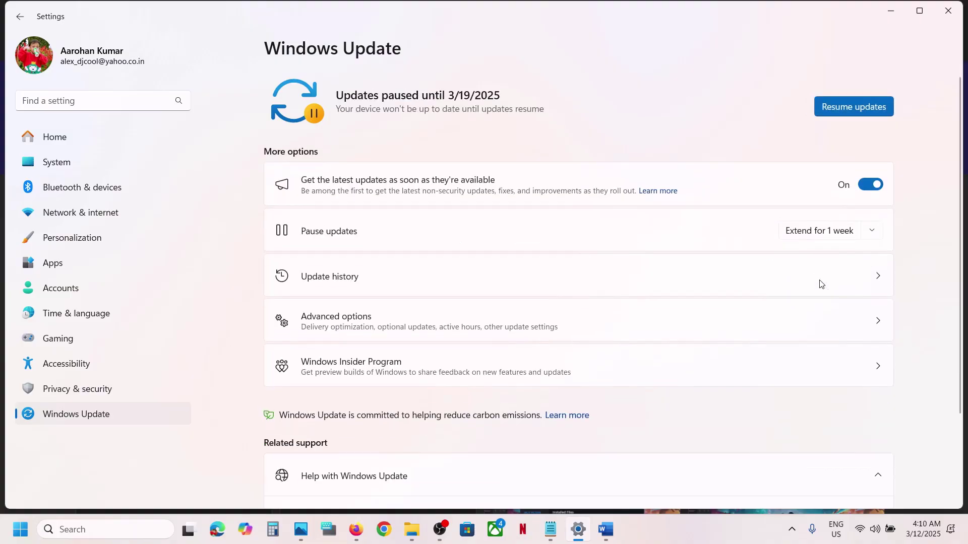
{"action": "left_click", "coordinate": [871, 230]}
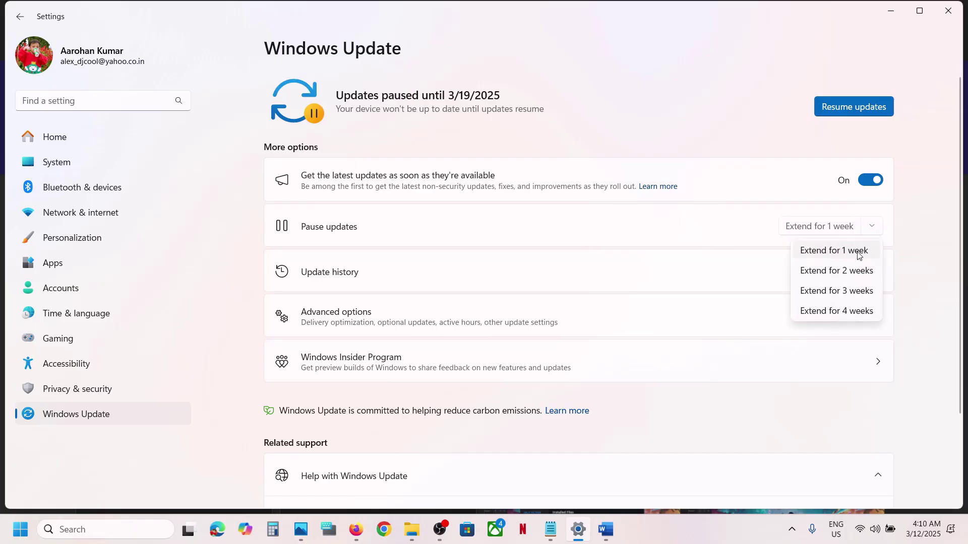
{"action": "left_click", "coordinate": [847, 251]}
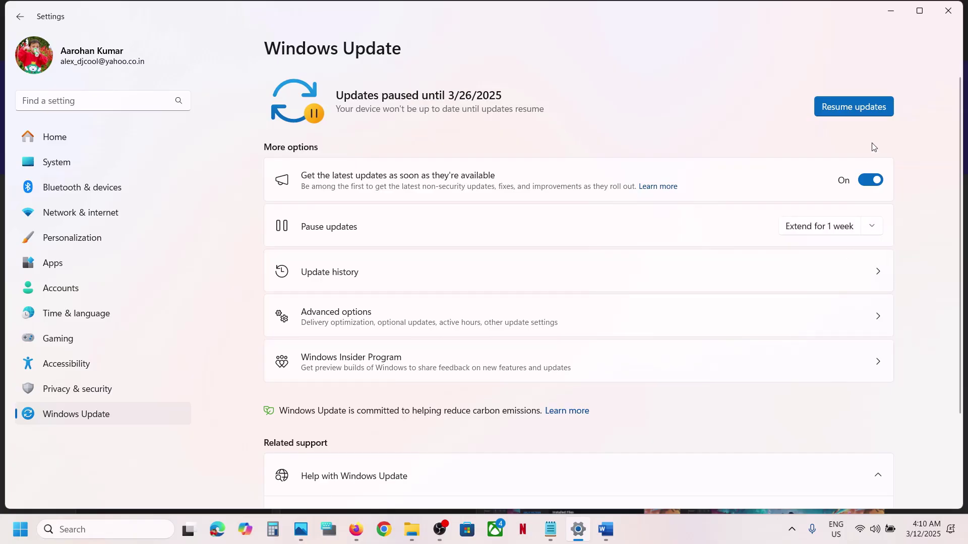
{"action": "left_click", "coordinate": [854, 112]}
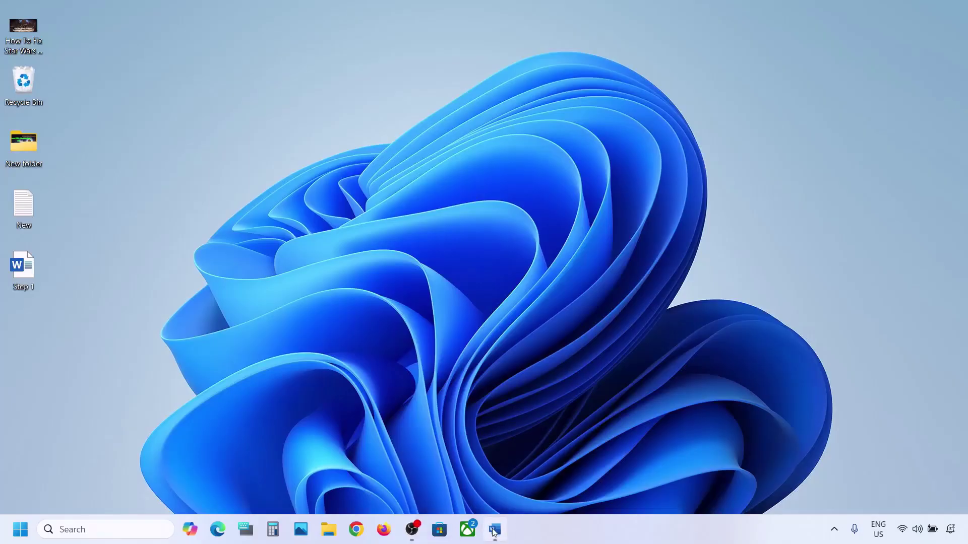
- Highlight the App Readiness line in Word, then open Services and select App Readiness
{"action": "left_click", "coordinate": [494, 530]}
{"action": "left_click_drag", "start_coordinate": [156, 202], "coordinate": [492, 200]}
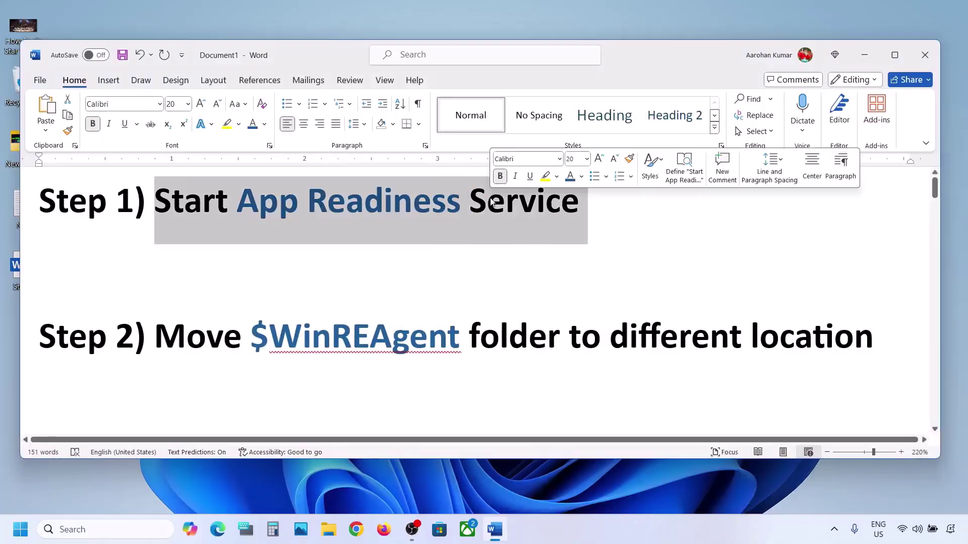
{"action": "left_click", "coordinate": [76, 526]}
{"action": "type", "text": "se"}
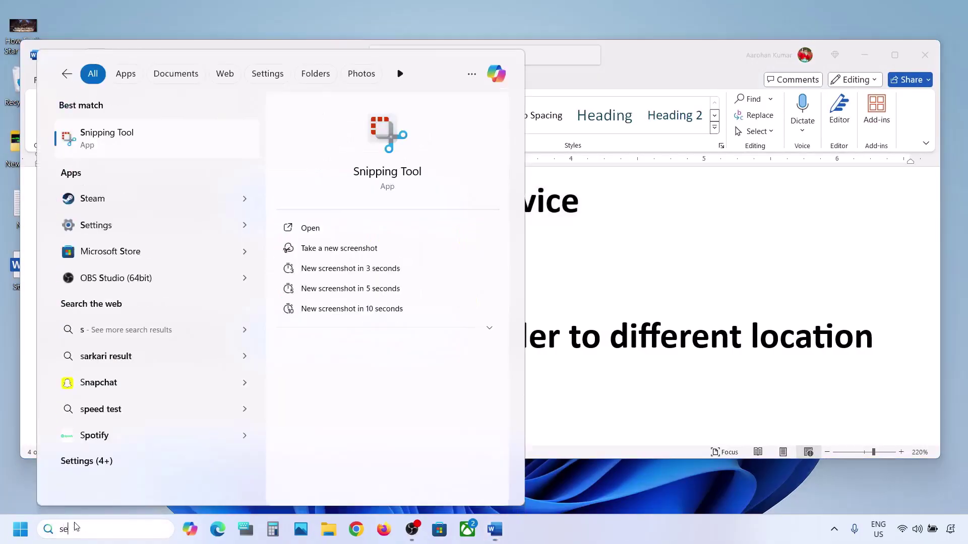
{"action": "type", "text": "rvices"}
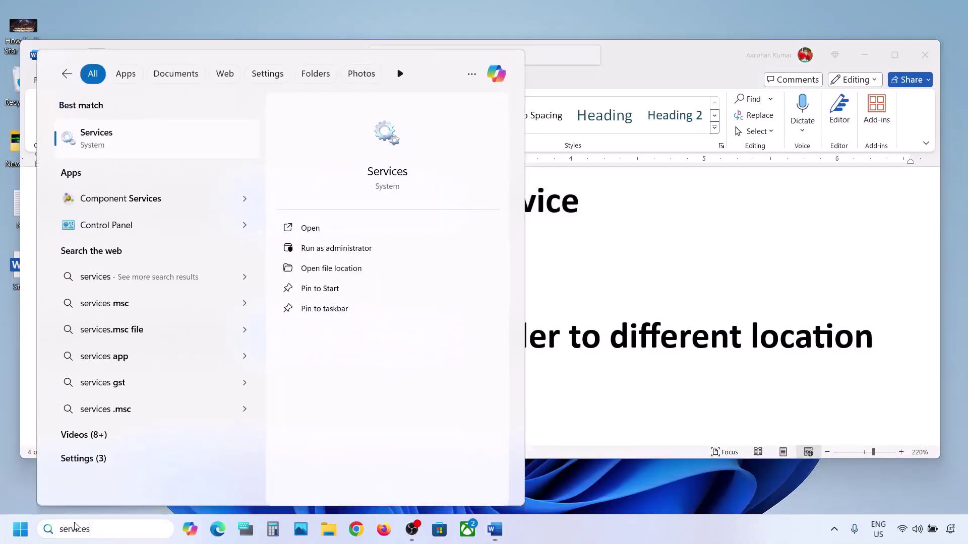
{"action": "left_click", "coordinate": [121, 146]}
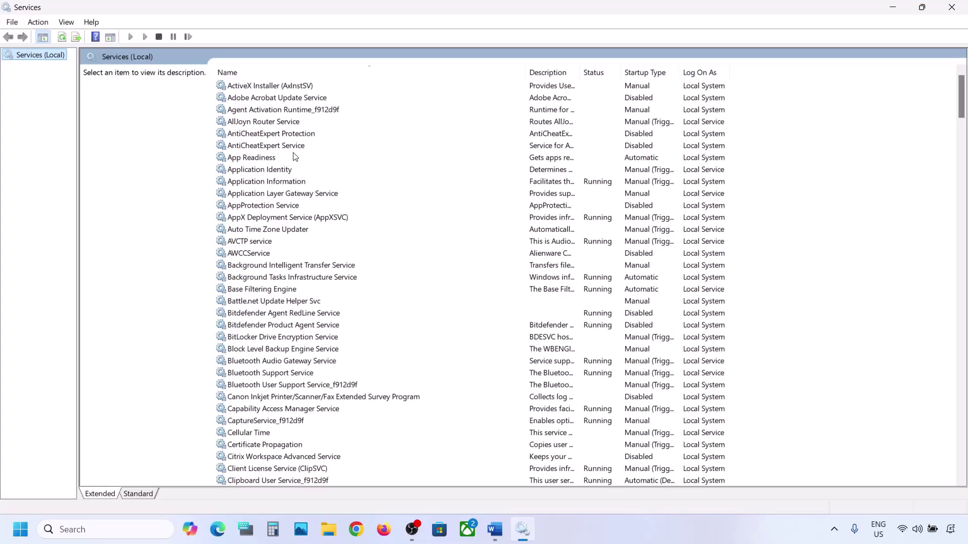
{"action": "left_click", "coordinate": [275, 158]}
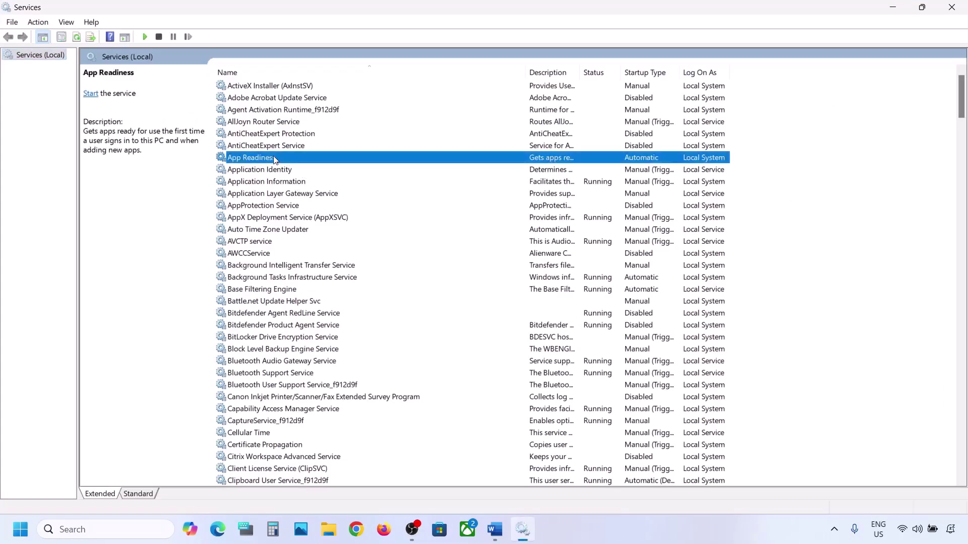
- Set App Readiness to Automatic startup, start the service, and switch back to Word
{"action": "double_click", "coordinate": [300, 160]}
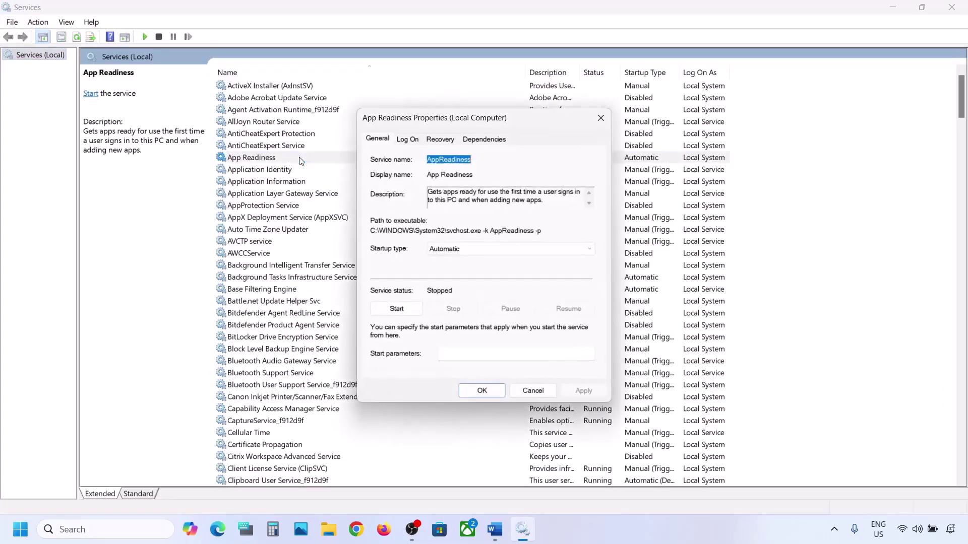
{"action": "left_click", "coordinate": [459, 247]}
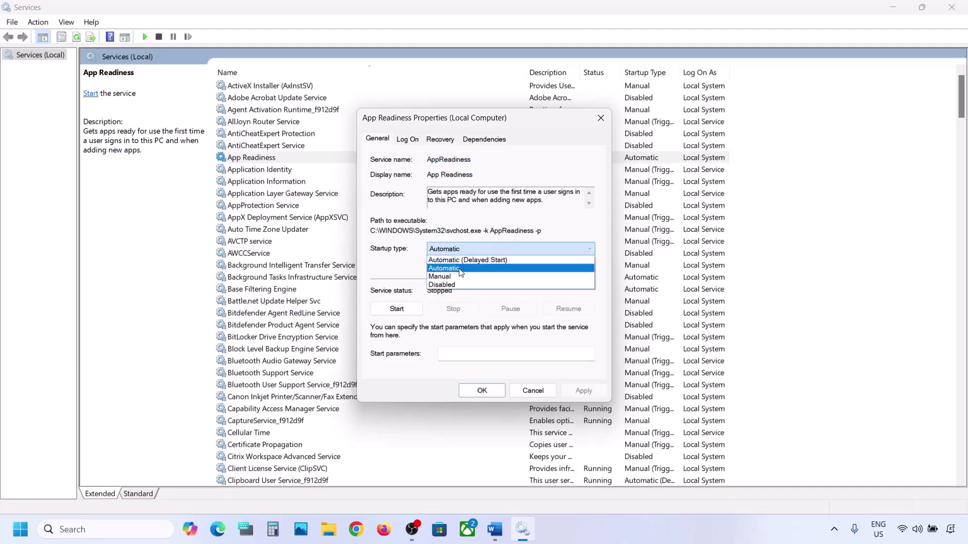
{"action": "left_click", "coordinate": [453, 267]}
{"action": "left_click", "coordinate": [581, 392]}
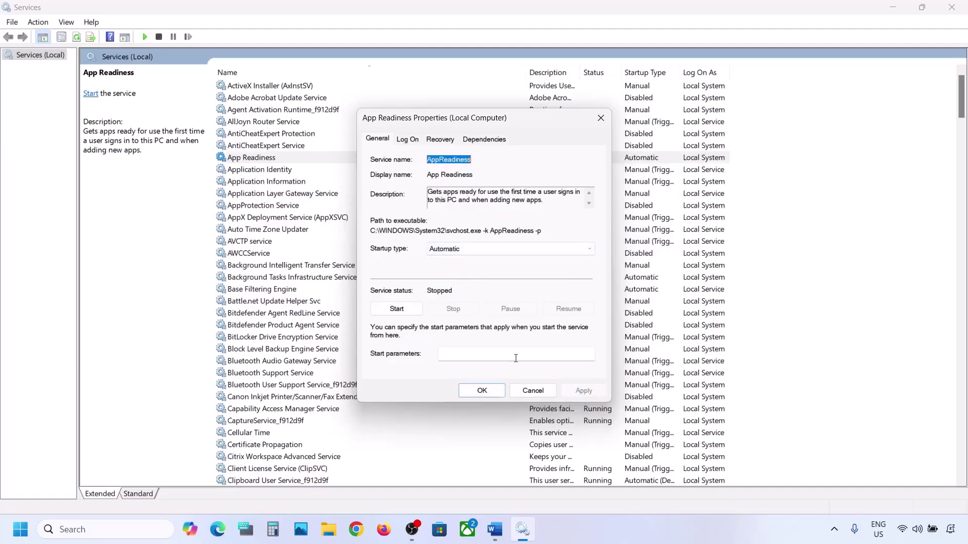
{"action": "left_click", "coordinate": [398, 310]}
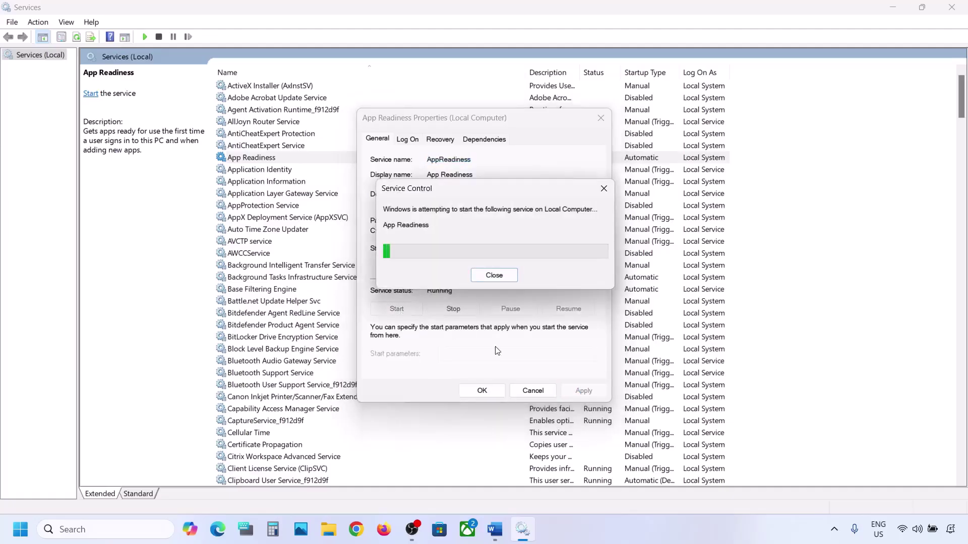
{"action": "left_click", "coordinate": [485, 391]}
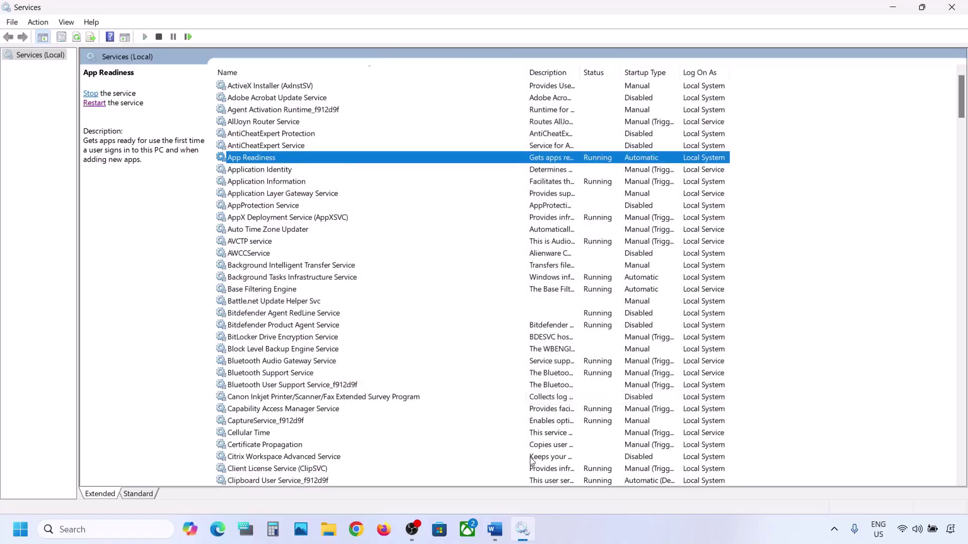
{"action": "left_click", "coordinate": [494, 529]}
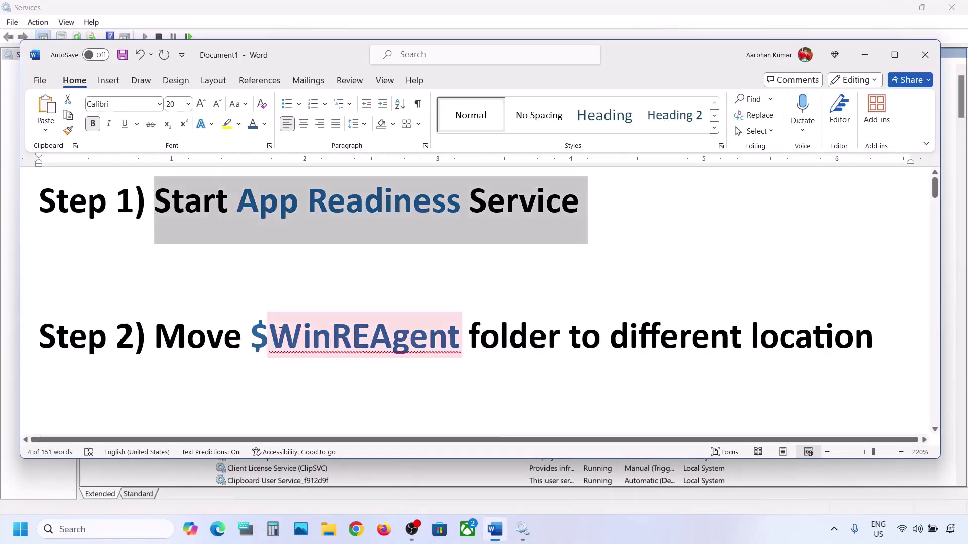
- Open the OS (C:) drive in File Explorer and select the $WinREAgent folder
{"action": "double_click", "coordinate": [416, 348]}
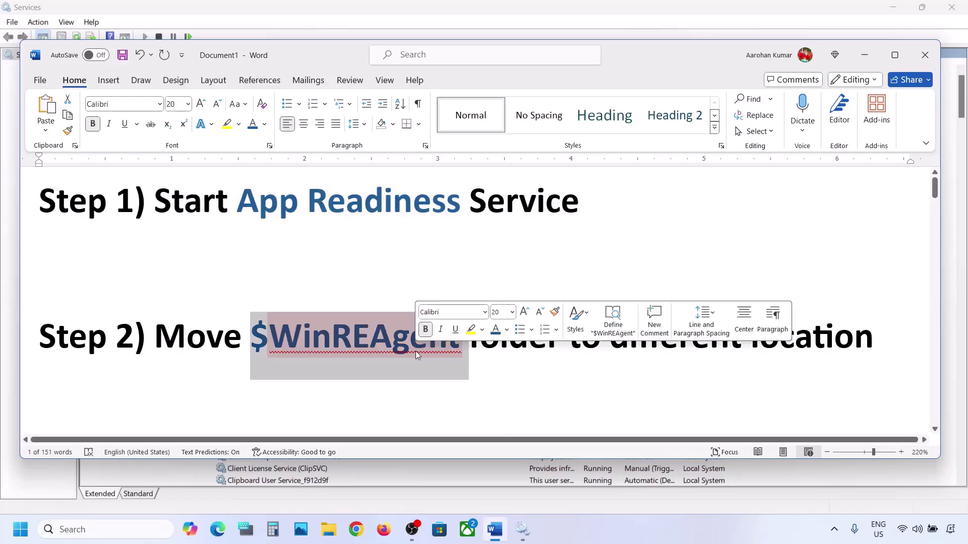
{"action": "left_click", "coordinate": [328, 529]}
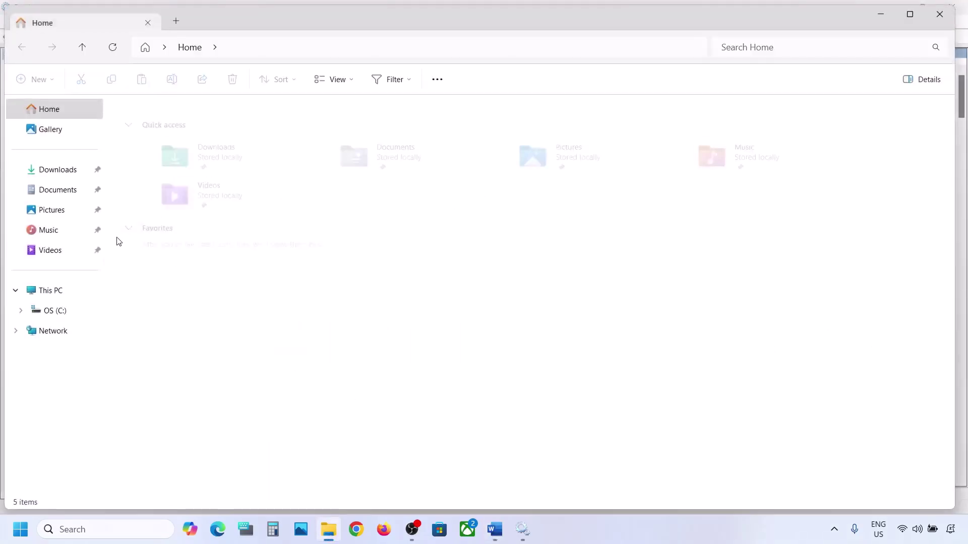
{"action": "left_click", "coordinate": [56, 291]}
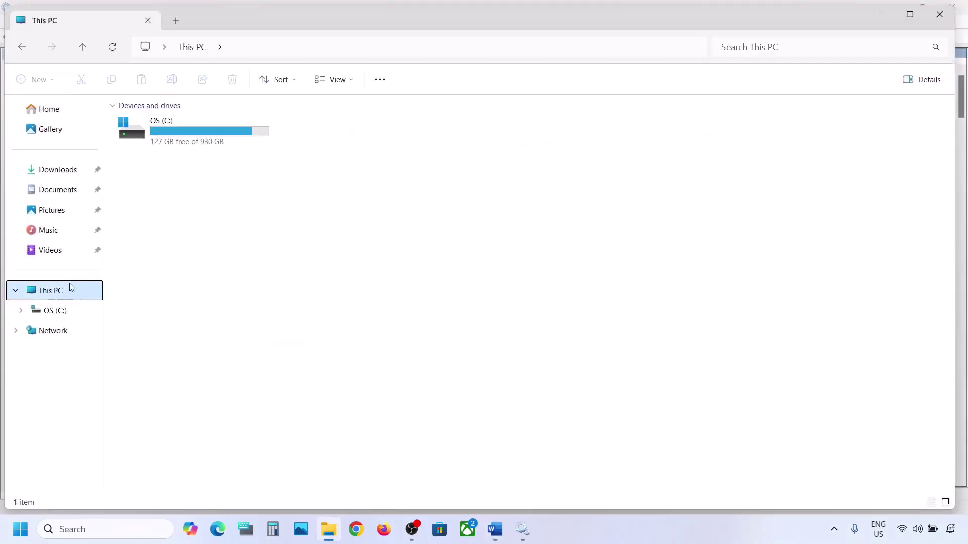
{"action": "double_click", "coordinate": [196, 142]}
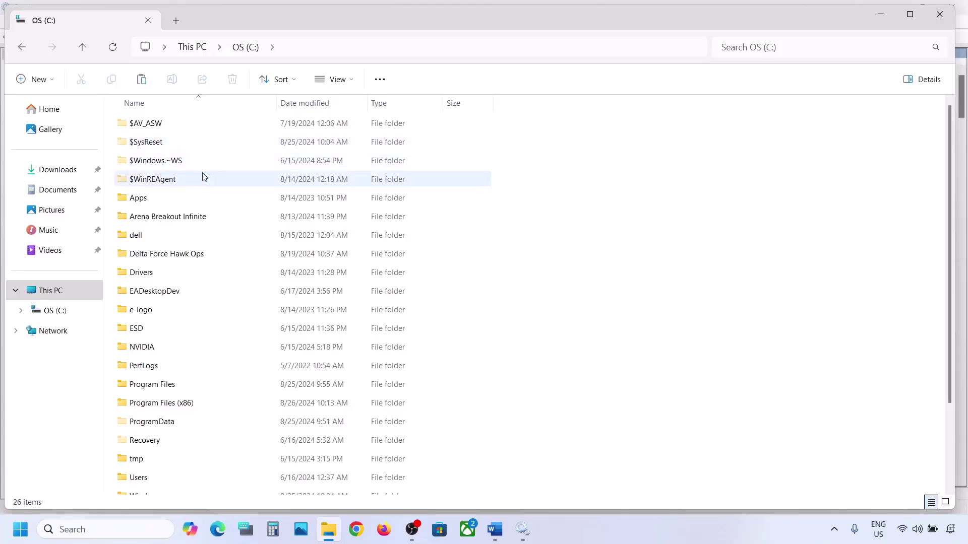
{"action": "left_click", "coordinate": [165, 184]}
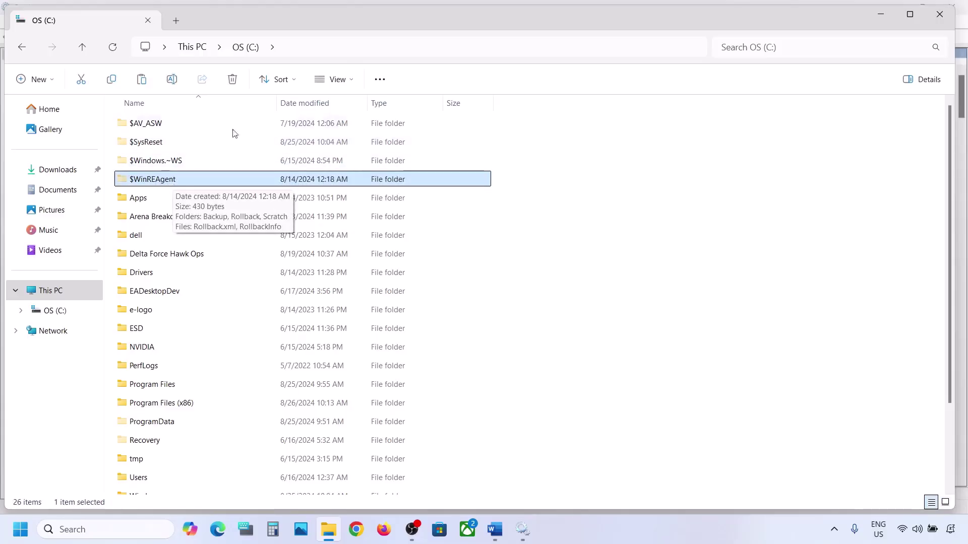
- Turn on hidden items in the View menu and bring up the $WinREAgent folder's context menu
{"action": "left_click", "coordinate": [333, 79]}
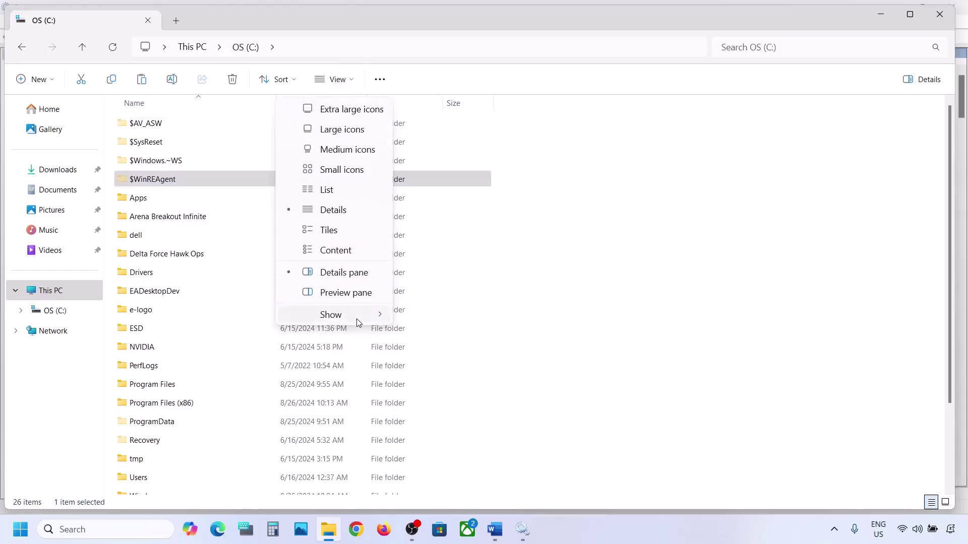
{"action": "mouse_move", "coordinate": [355, 317]}
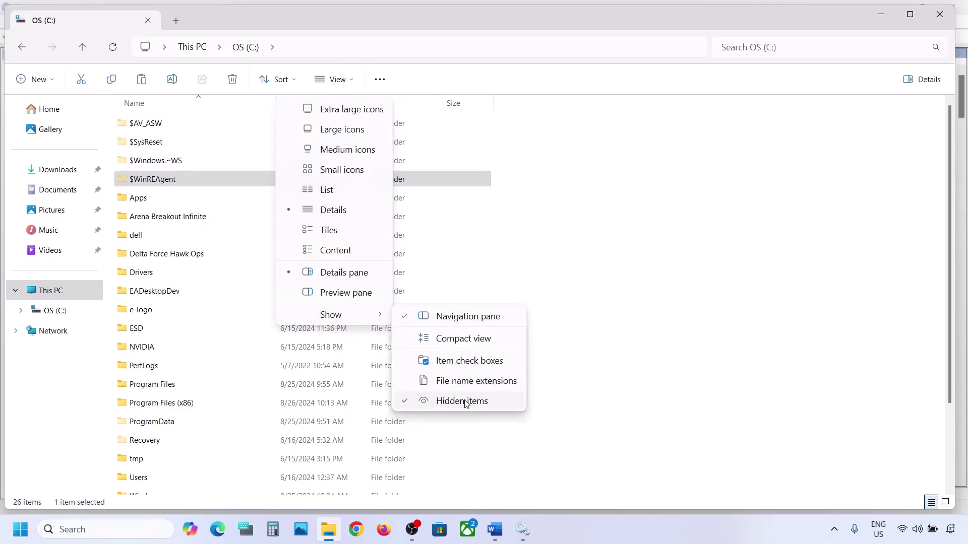
{"action": "left_click", "coordinate": [184, 187]}
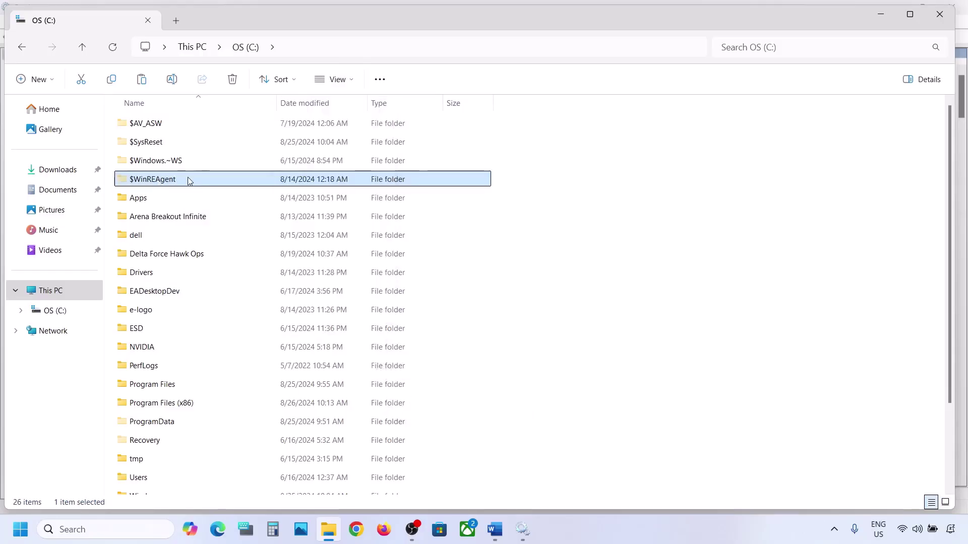
{"action": "right_click", "coordinate": [159, 180]}
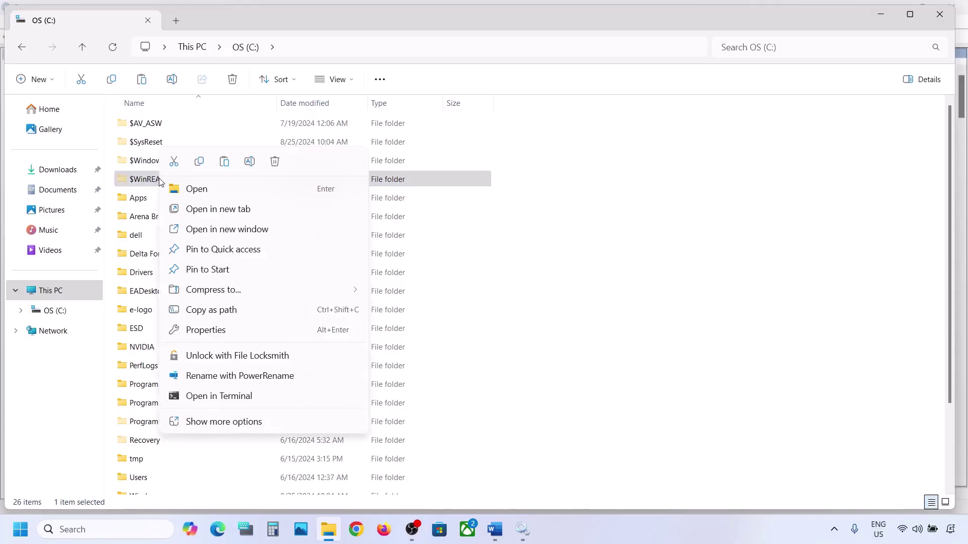
- Copy $WinREAgent onto the desktop, then delete the original from OS (C:)
{"action": "left_click", "coordinate": [201, 166]}
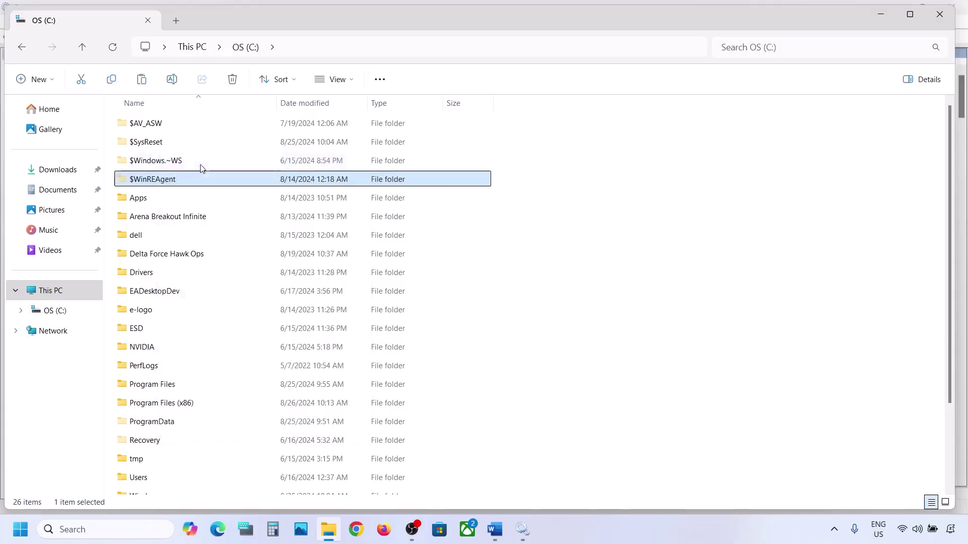
{"action": "key", "text": "super+d"}
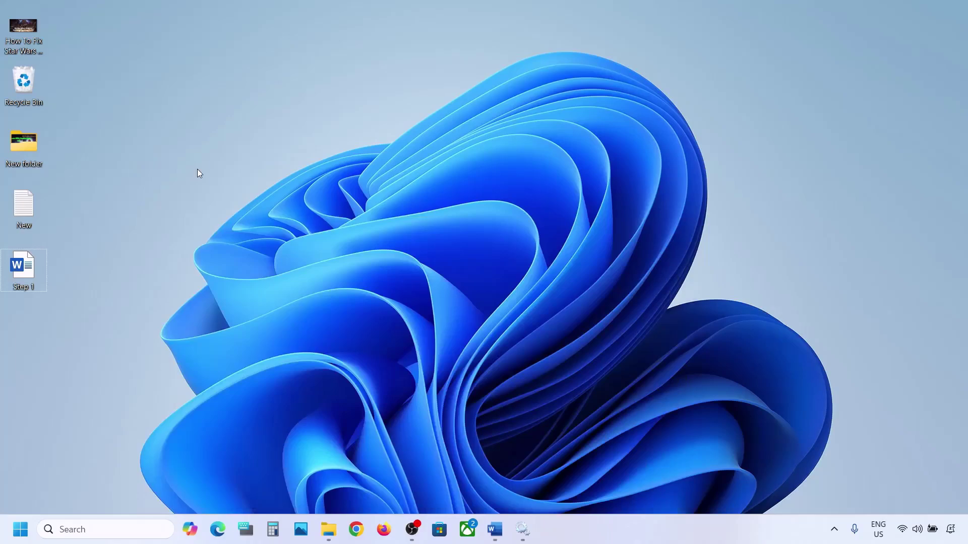
{"action": "key", "text": "ctrl+v"}
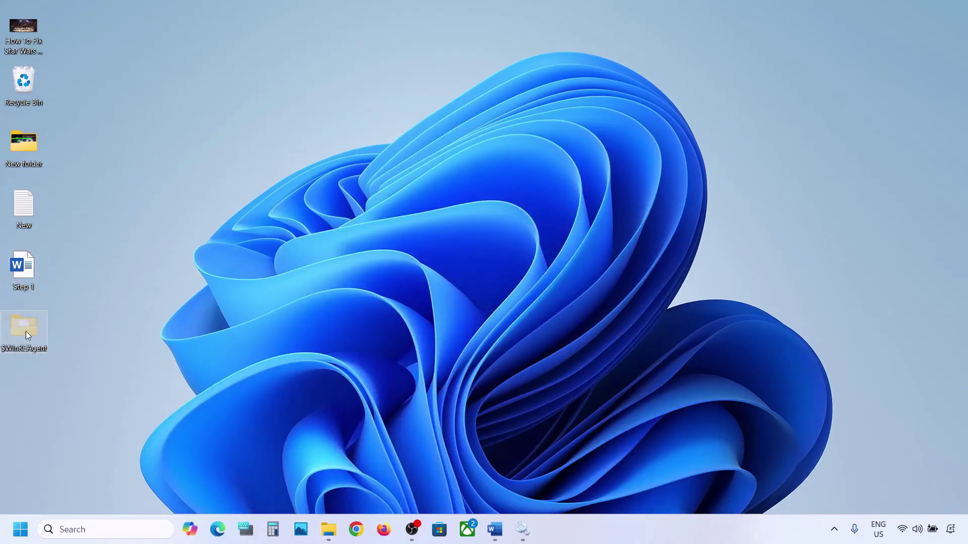
{"action": "left_click", "coordinate": [328, 529]}
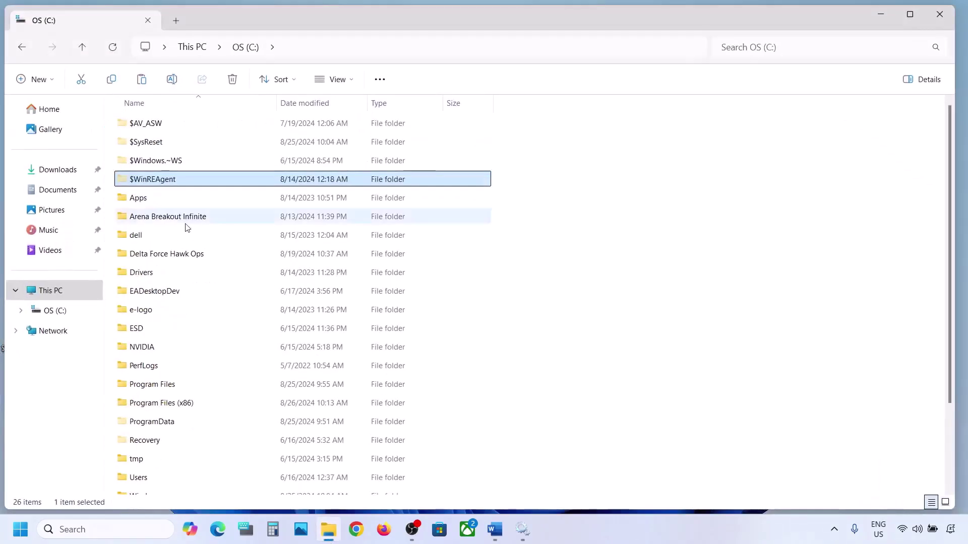
{"action": "right_click", "coordinate": [154, 180]}
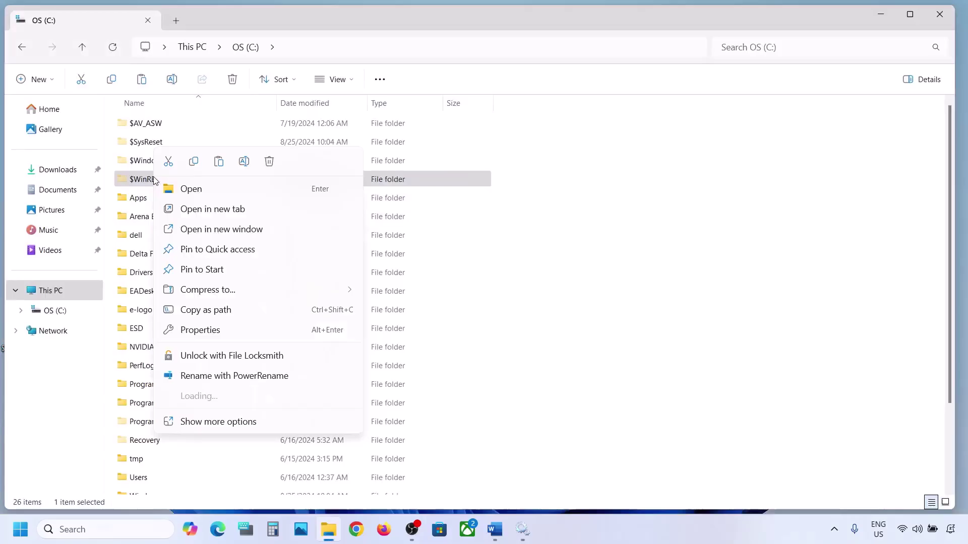
{"action": "left_click", "coordinate": [269, 163]}
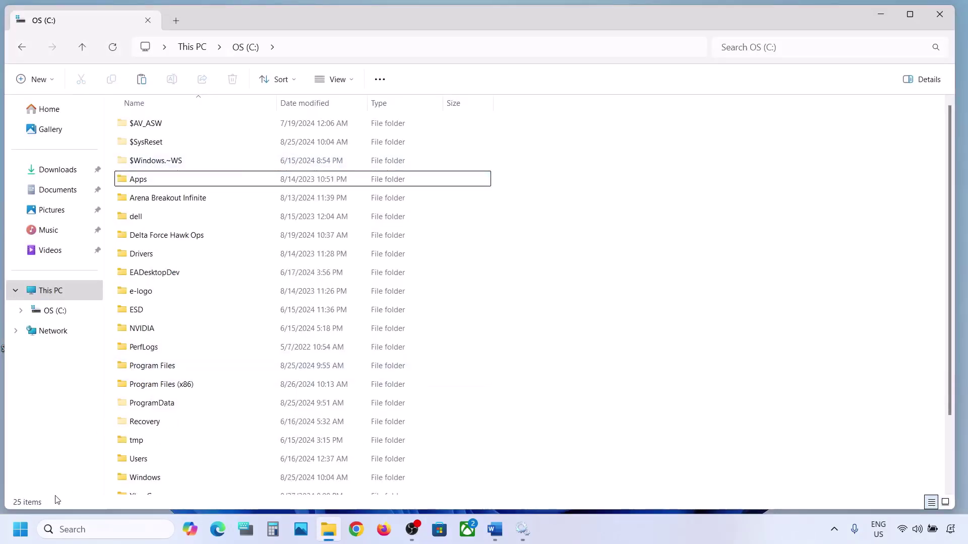
- Check the Windows Update page in Settings, then minimize Settings
{"action": "key", "text": "super+i"}
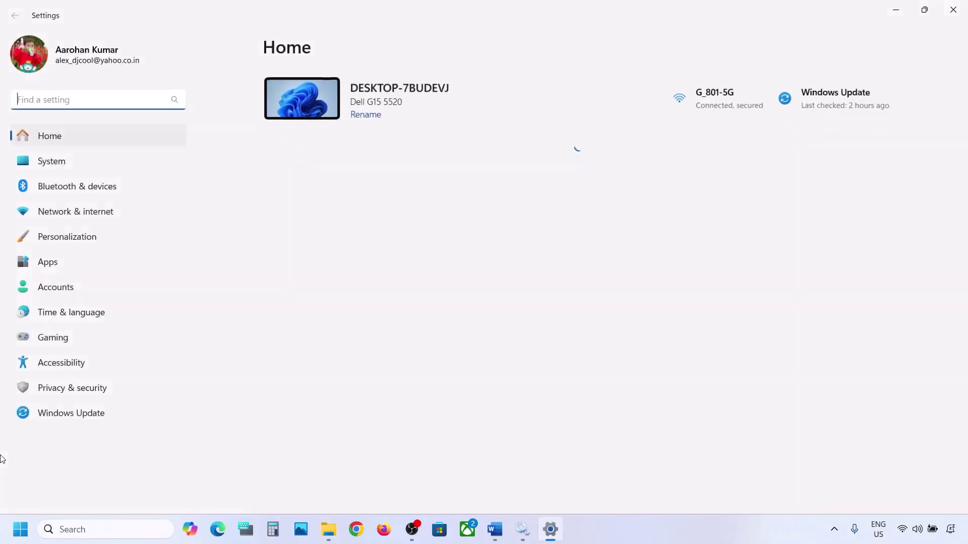
{"action": "left_click", "coordinate": [72, 415]}
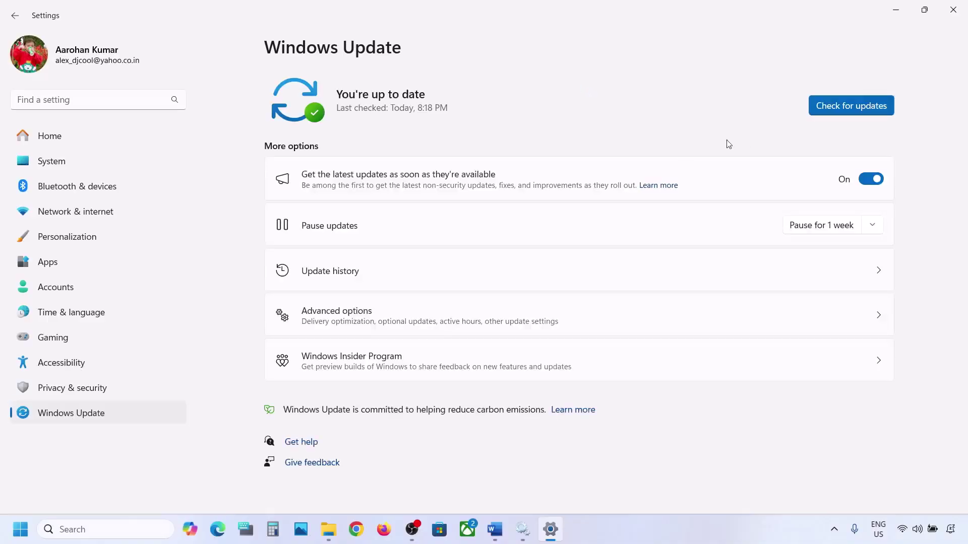
{"action": "left_click", "coordinate": [896, 9]}
- View the Start menu power options without using them, then open the desktop $WinREAgent folder's menu
{"action": "left_click", "coordinate": [880, 18]}
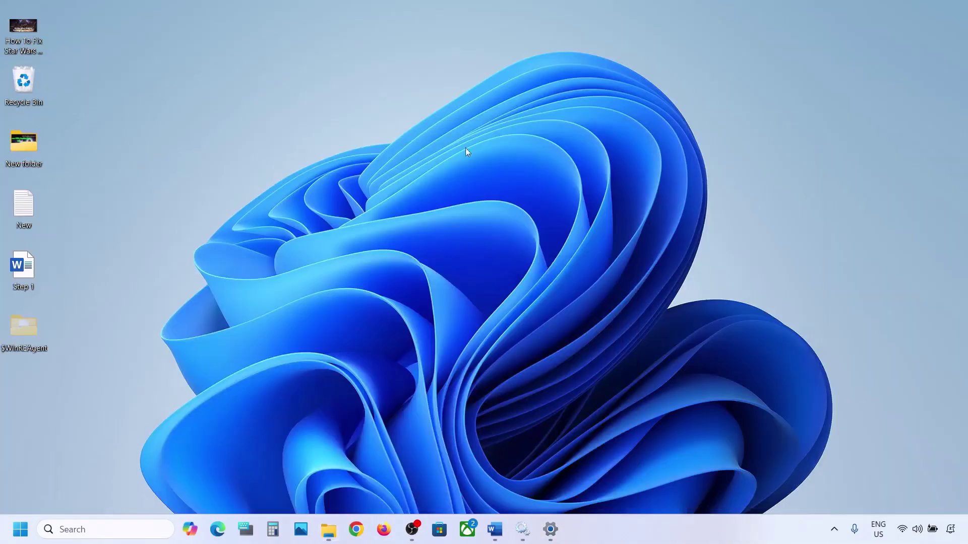
{"action": "key", "text": "super"}
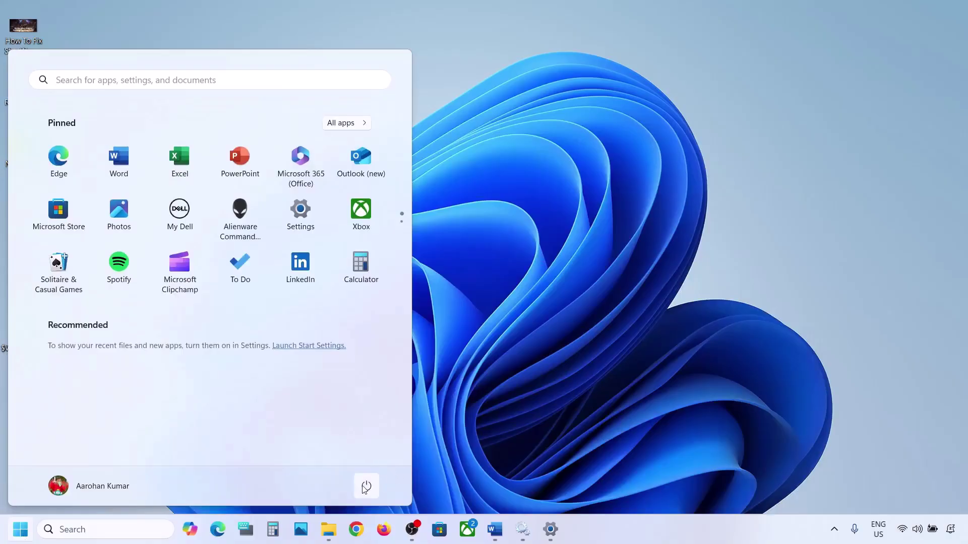
{"action": "left_click", "coordinate": [365, 487]}
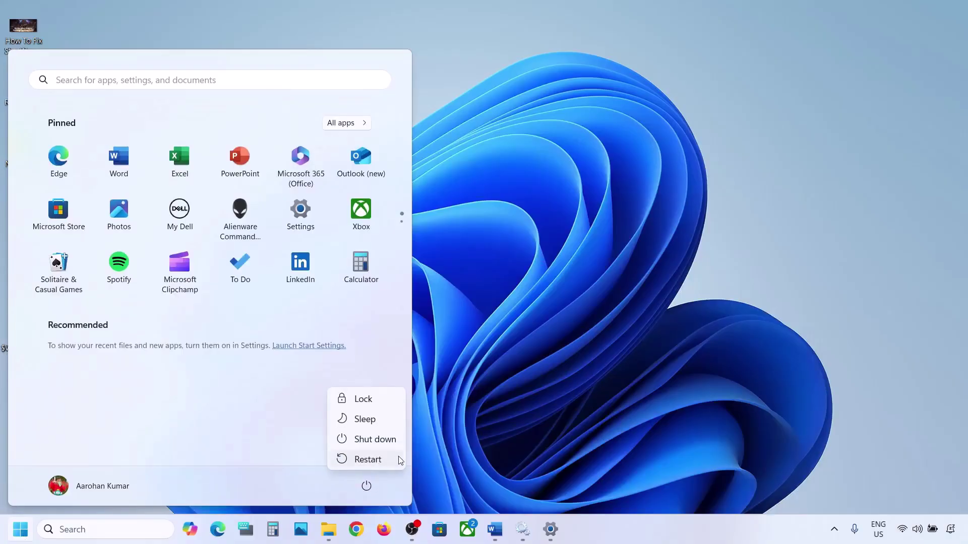
{"action": "left_click", "coordinate": [529, 372]}
{"action": "left_click", "coordinate": [530, 371]}
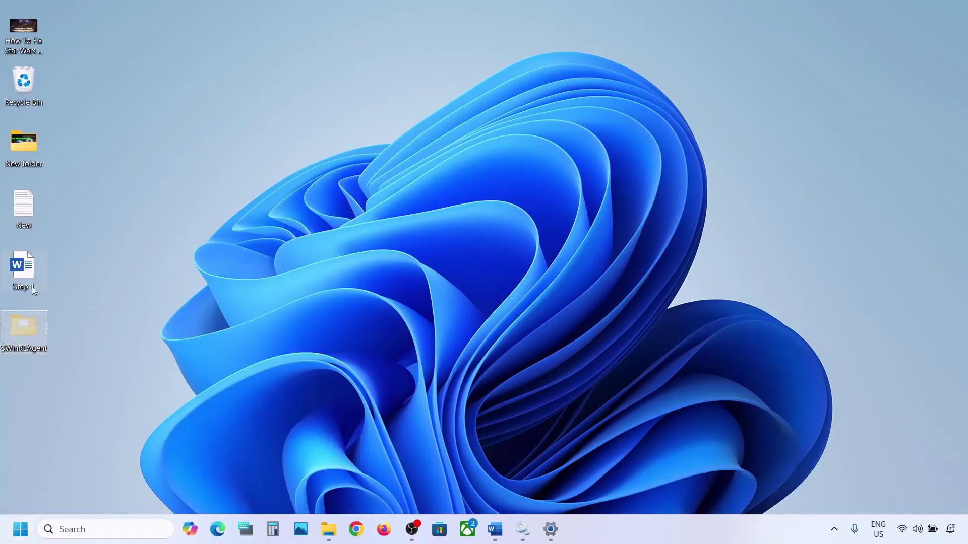
{"action": "right_click", "coordinate": [22, 324]}
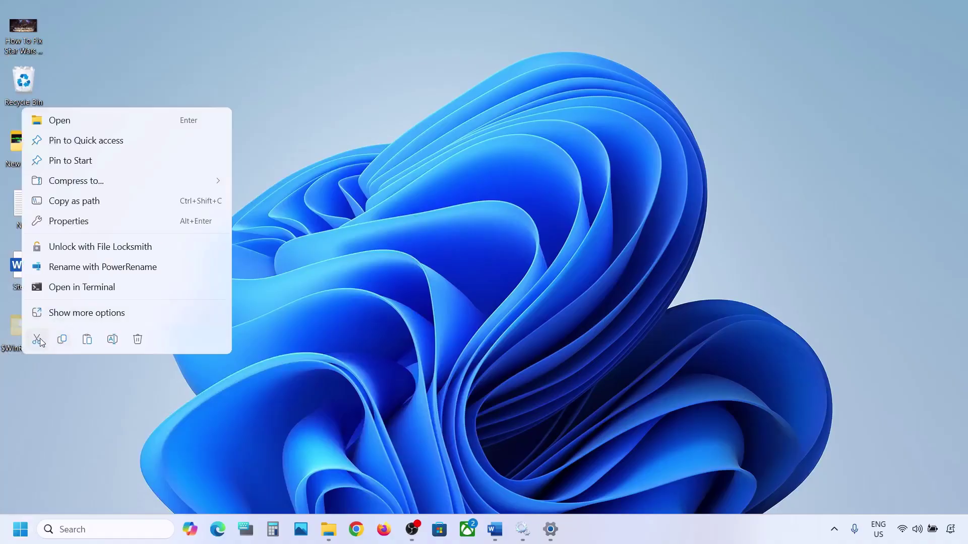
- Cut the desktop $WinREAgent folder, paste it into OS (C:), and minimize File Explorer
{"action": "left_click", "coordinate": [40, 339]}
{"action": "left_click", "coordinate": [328, 529]}
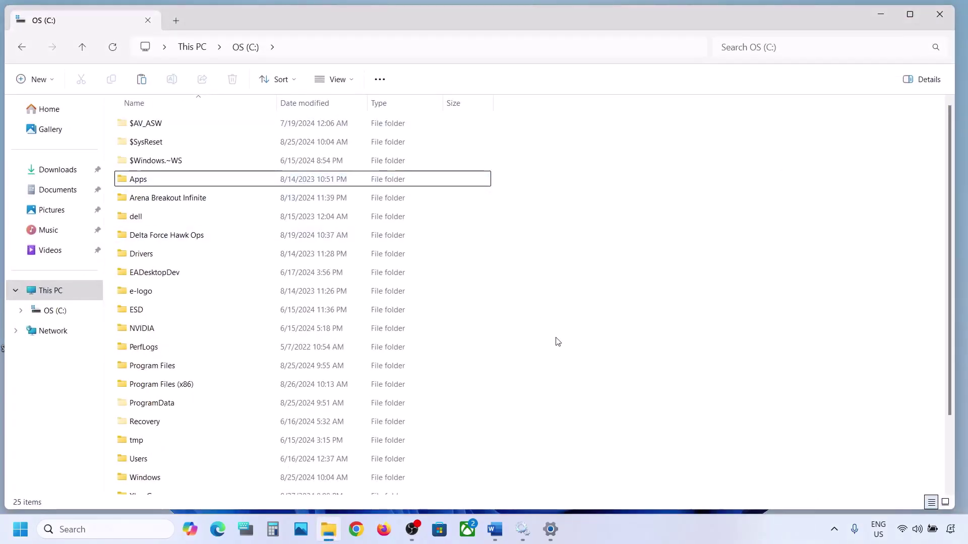
{"action": "key", "text": "ctrl+v"}
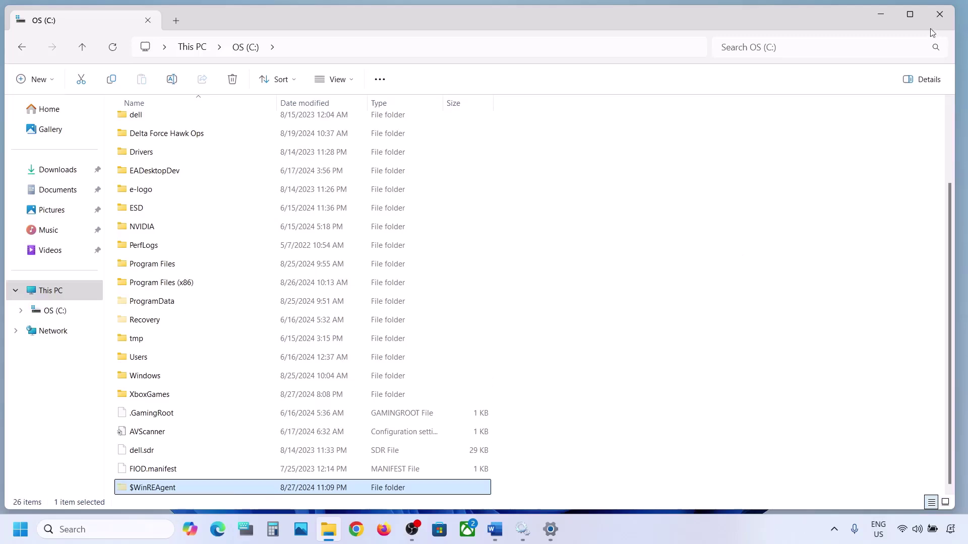
{"action": "left_click", "coordinate": [869, 21]}
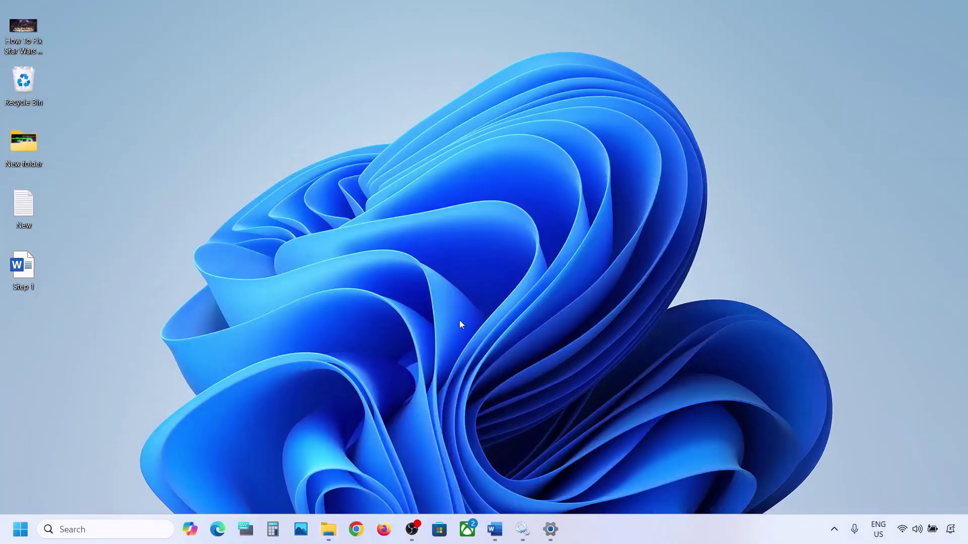
- Scroll the Word notes down and highlight the Step 3 text
{"action": "left_click", "coordinate": [495, 529]}
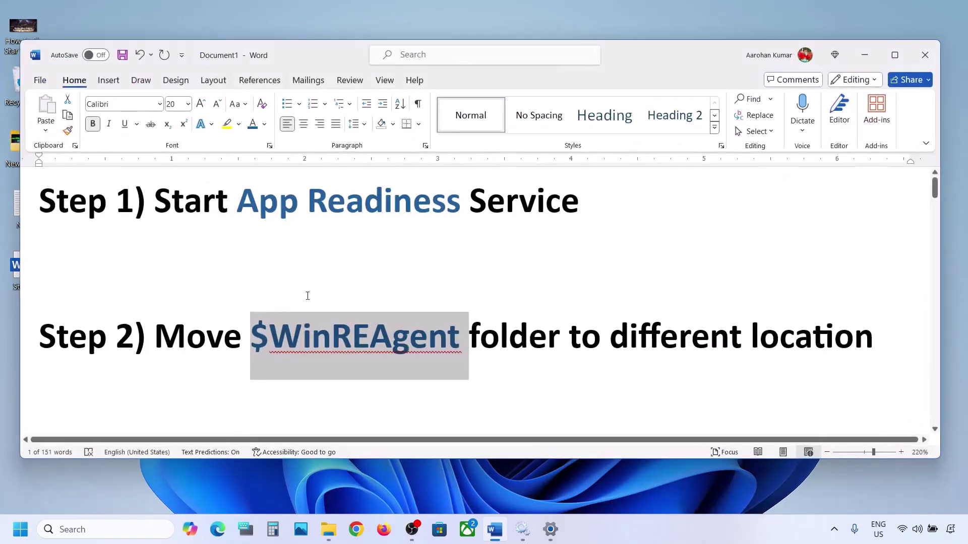
{"action": "scroll", "coordinate": [308, 295], "scroll_direction": "down", "scroll_amount": 3}
{"action": "left_click_drag", "start_coordinate": [157, 288], "coordinate": [559, 271]}
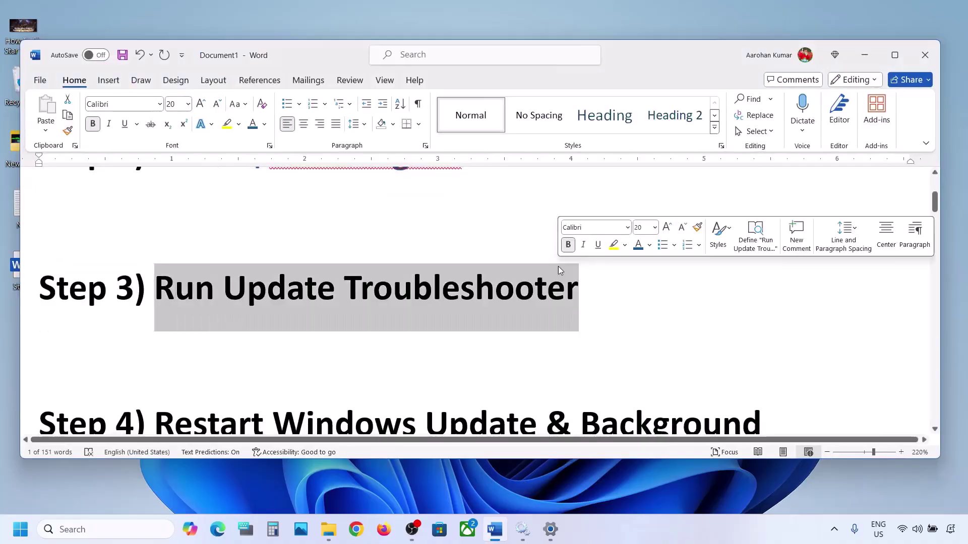
- Run the Windows Update troubleshooter under System > Troubleshoot > Other troubleshooters, then return to Word
{"action": "left_click", "coordinate": [20, 530]}
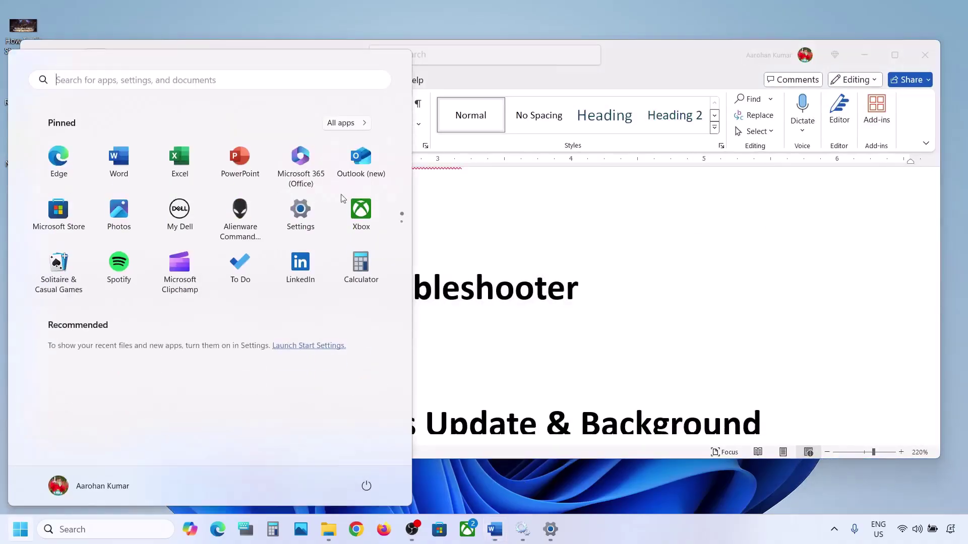
{"action": "left_click", "coordinate": [313, 222]}
{"action": "left_click", "coordinate": [88, 162]}
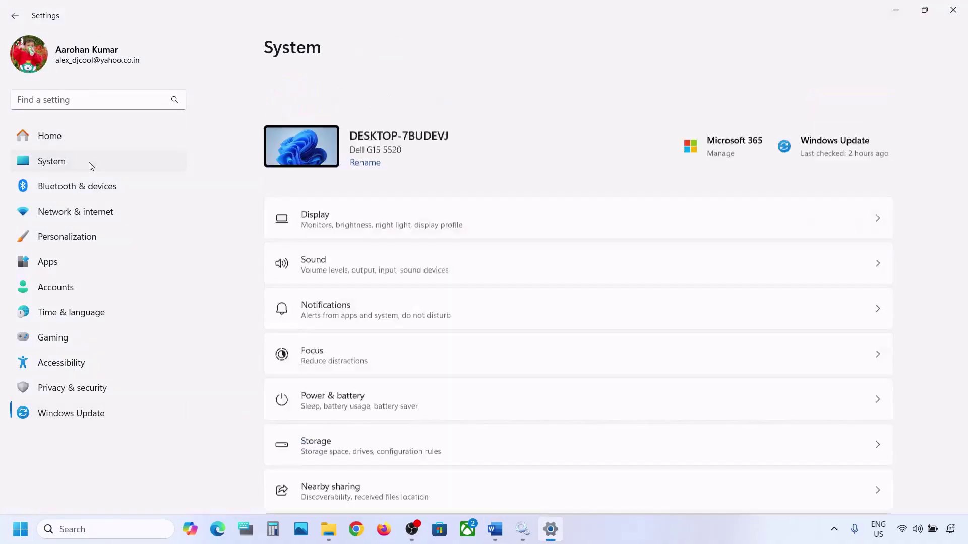
{"action": "scroll", "coordinate": [363, 244], "scroll_direction": "down", "scroll_amount": 5}
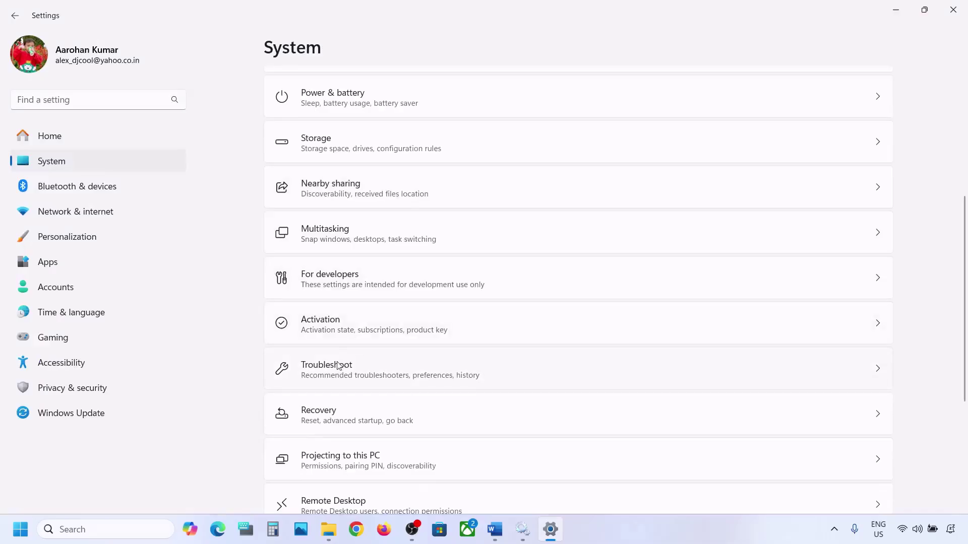
{"action": "left_click", "coordinate": [338, 367]}
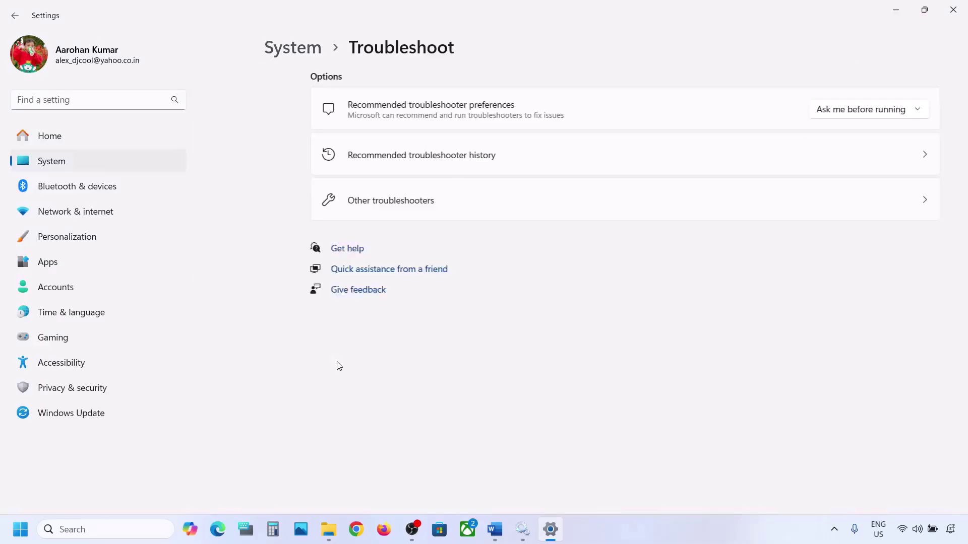
{"action": "left_click", "coordinate": [346, 213]}
{"action": "scroll", "coordinate": [346, 213], "scroll_direction": "down", "scroll_amount": 1}
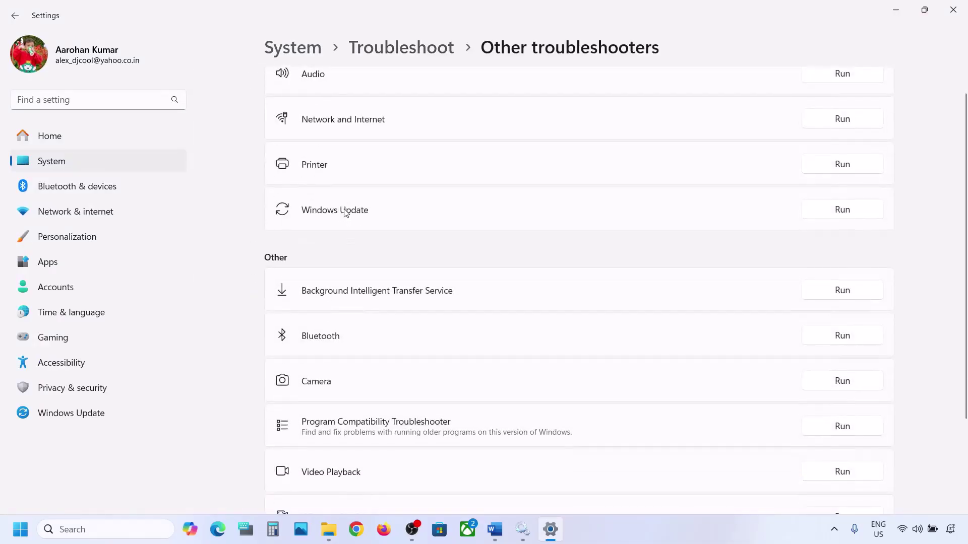
{"action": "left_click", "coordinate": [843, 217]}
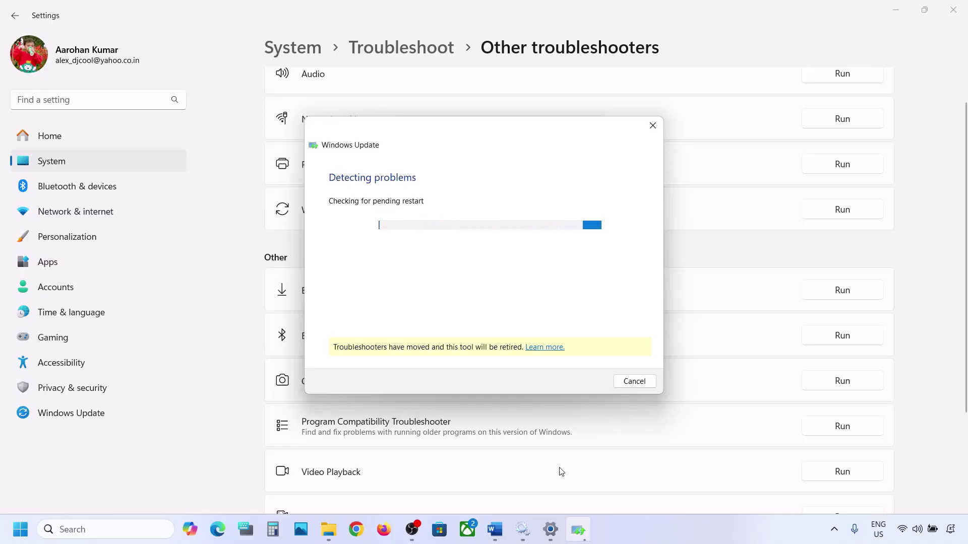
{"action": "left_click", "coordinate": [494, 529]}
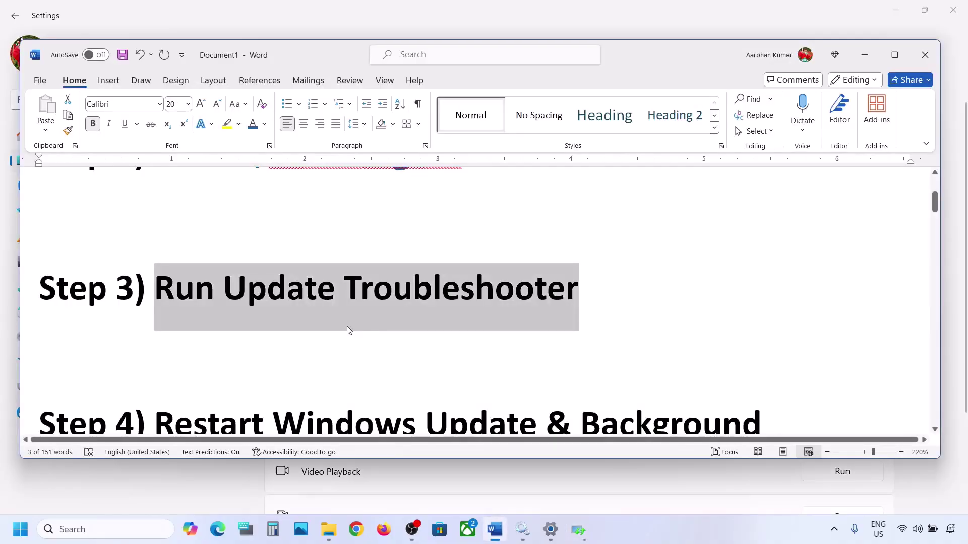
- Highlight the Step 4 heading in Word and open the Services console via search
{"action": "scroll", "coordinate": [411, 324], "scroll_direction": "down", "scroll_amount": 3}
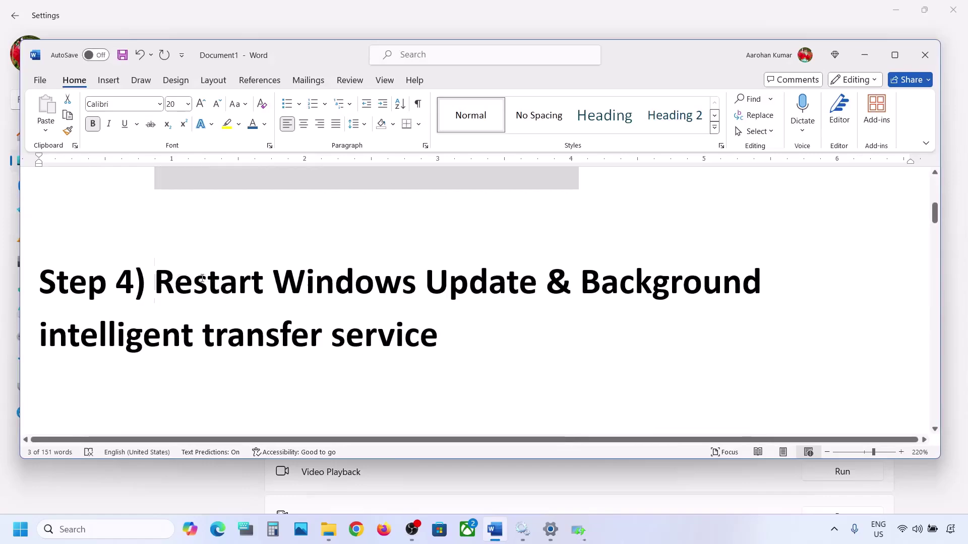
{"action": "left_click_drag", "start_coordinate": [202, 278], "coordinate": [367, 353]}
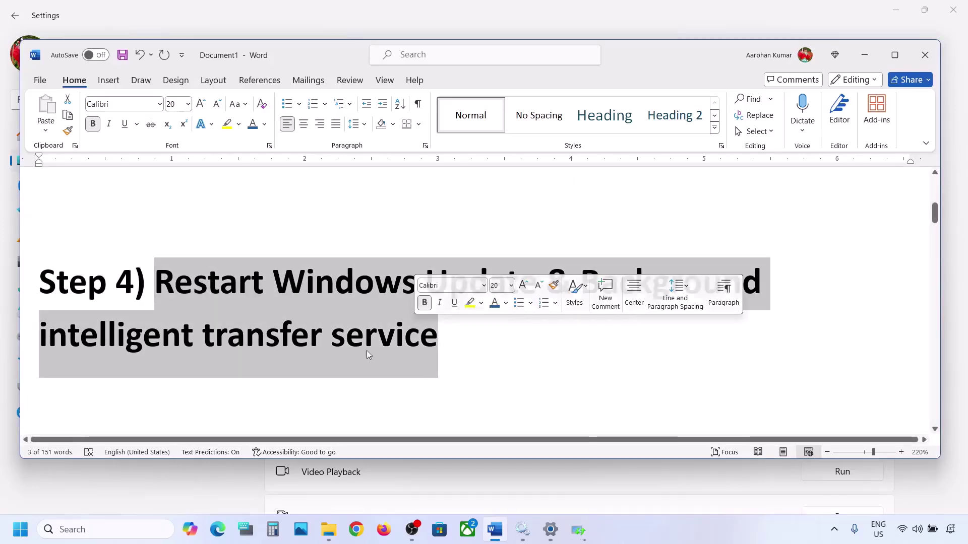
{"action": "left_click", "coordinate": [84, 529]}
{"action": "type", "text": "services"}
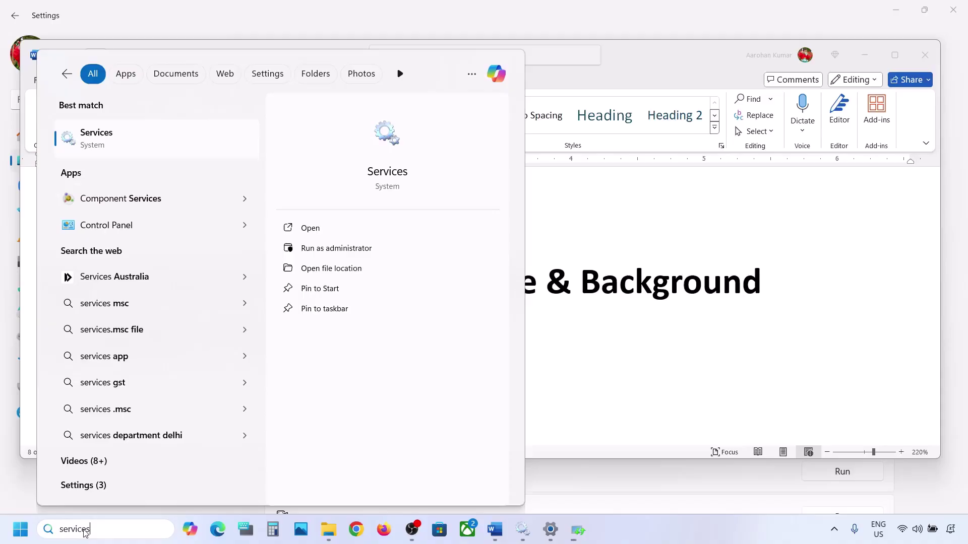
{"action": "key", "text": "Return"}
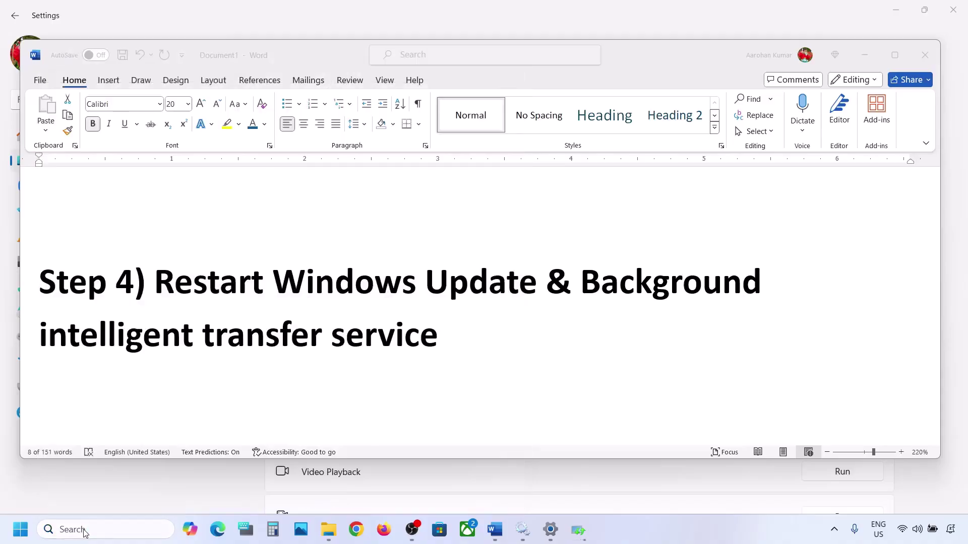
- Set the Windows Update service's startup type to Automatic and apply it
{"action": "left_click", "coordinate": [279, 289]}
{"action": "key", "text": "w"}
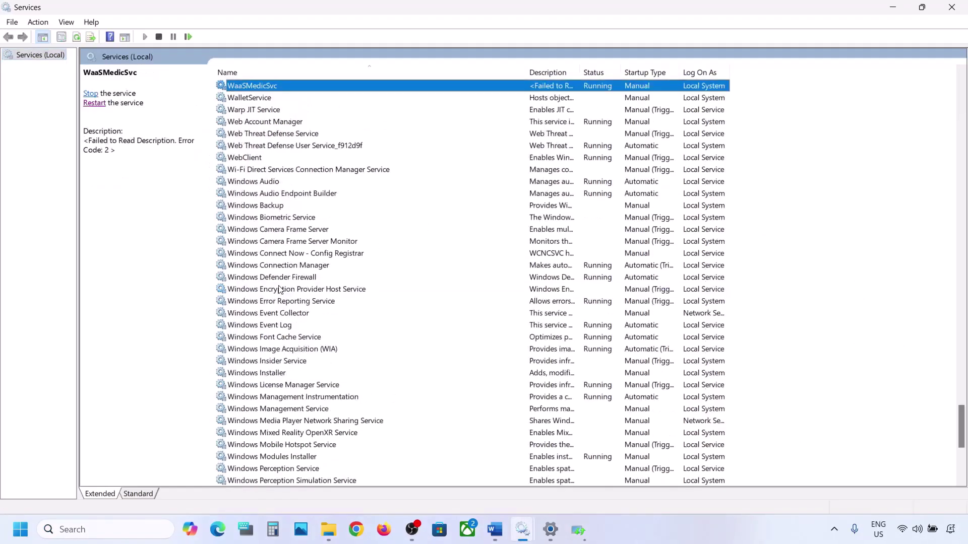
{"action": "scroll", "coordinate": [316, 392], "scroll_direction": "down", "scroll_amount": 8}
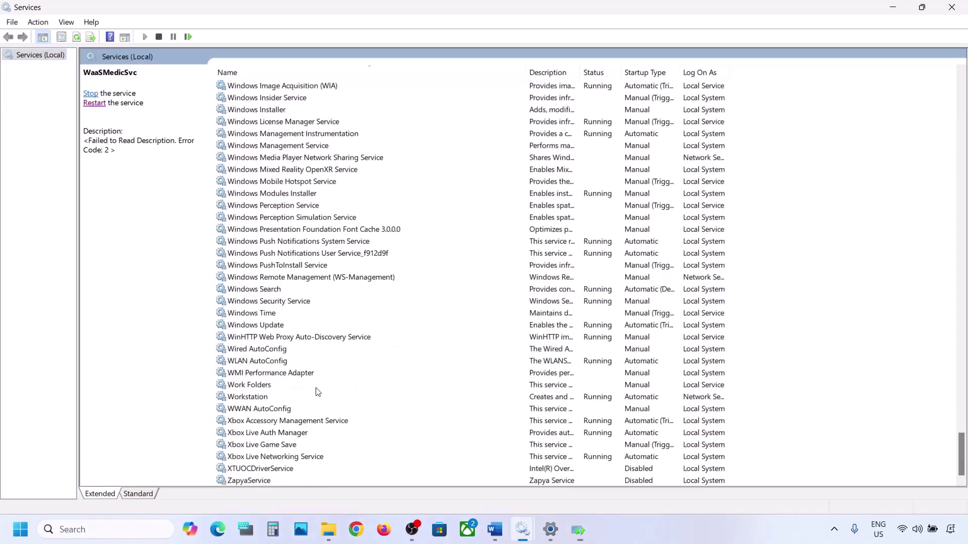
{"action": "left_click", "coordinate": [261, 327]}
{"action": "double_click", "coordinate": [317, 326]}
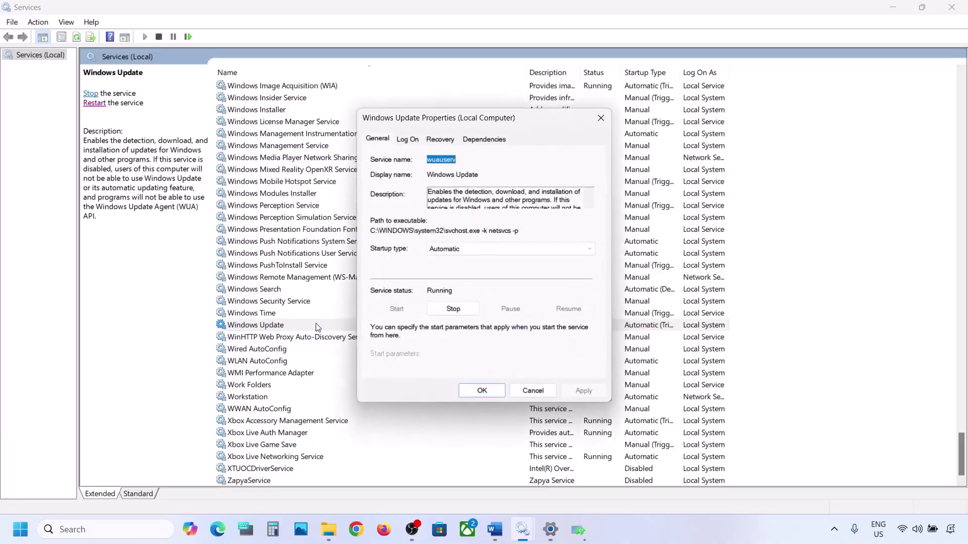
{"action": "left_click", "coordinate": [470, 250]}
{"action": "left_click", "coordinate": [461, 268]}
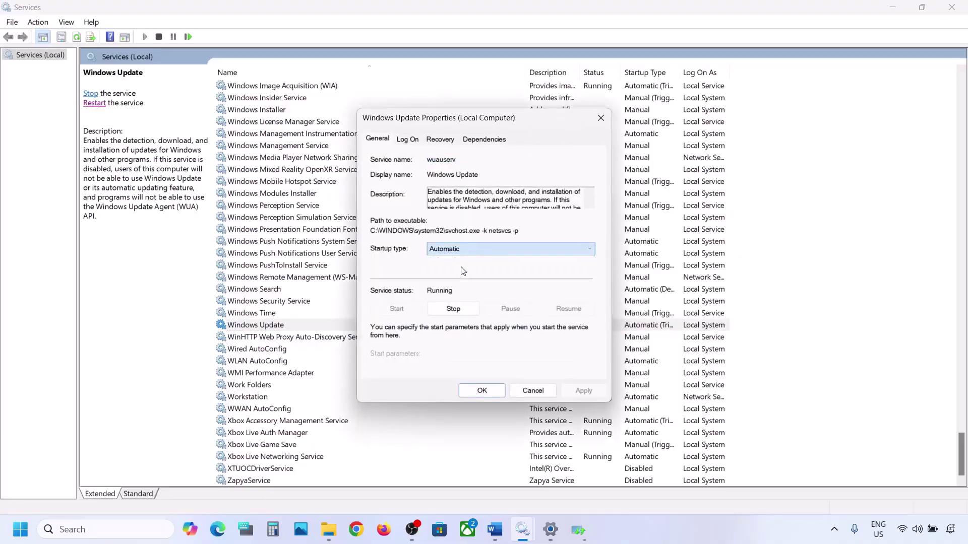
{"action": "left_click", "coordinate": [568, 389]}
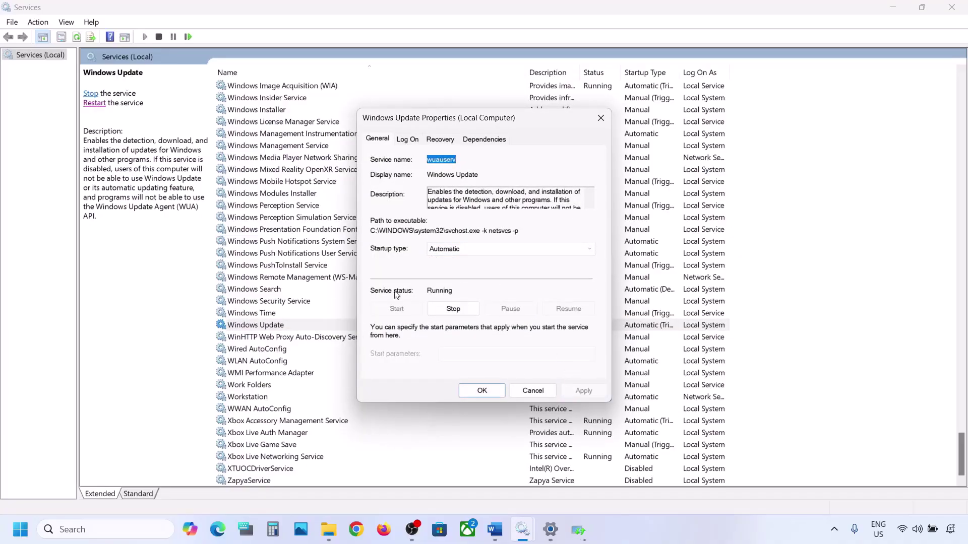
{"action": "left_click", "coordinate": [480, 391]}
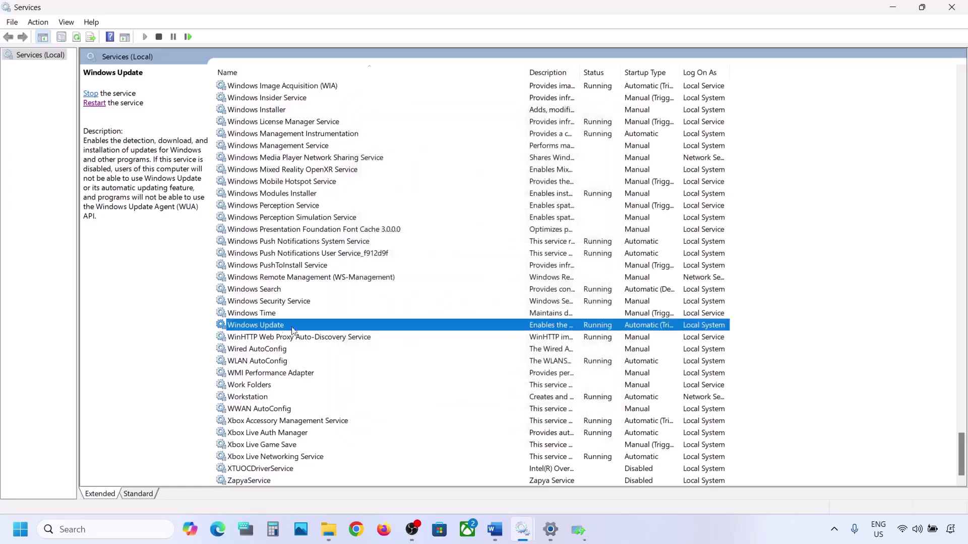
- Restart the Windows Update service from its right-click menu
{"action": "right_click", "coordinate": [263, 328]}
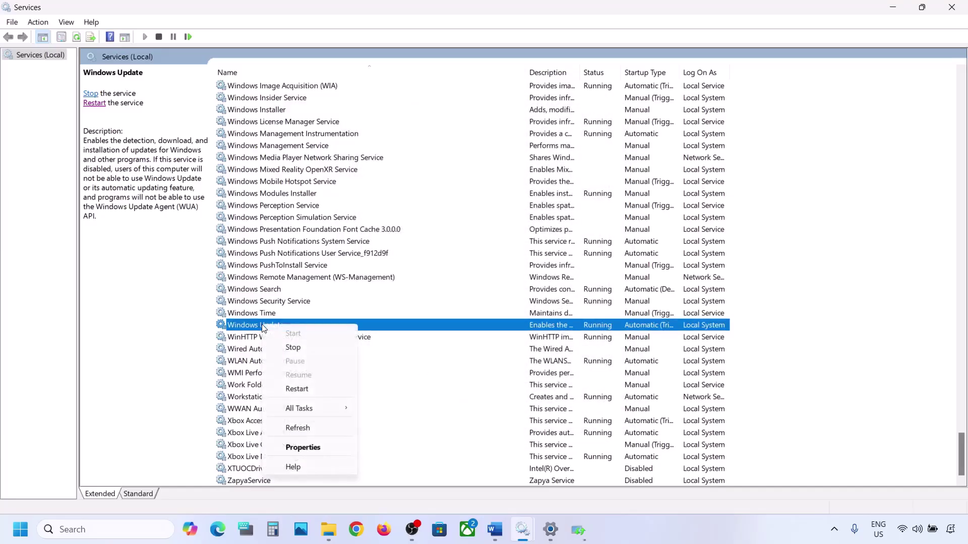
{"action": "left_click", "coordinate": [304, 388]}
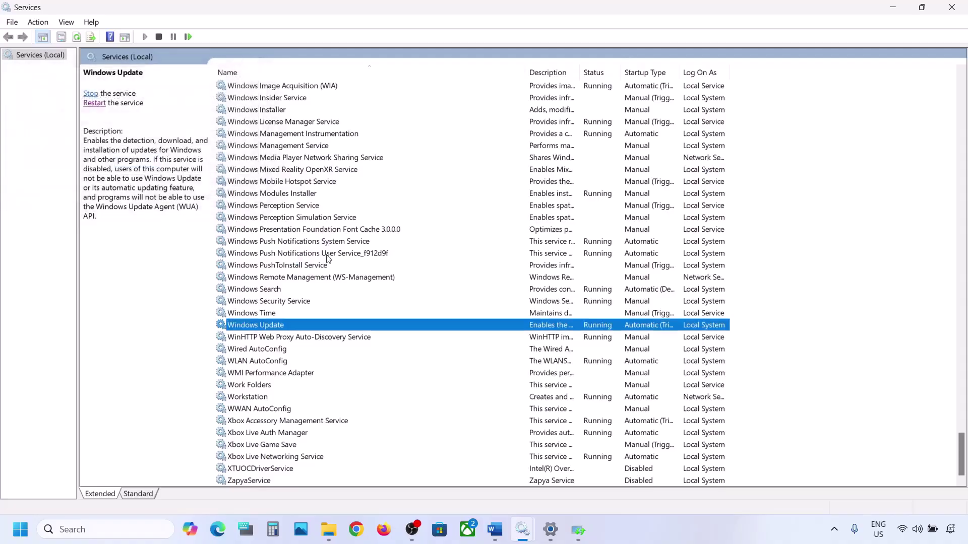
{"action": "left_click", "coordinate": [284, 255]}
- Set the Background Intelligent Transfer Service's startup type to Automatic and apply it
{"action": "key", "text": "b"}
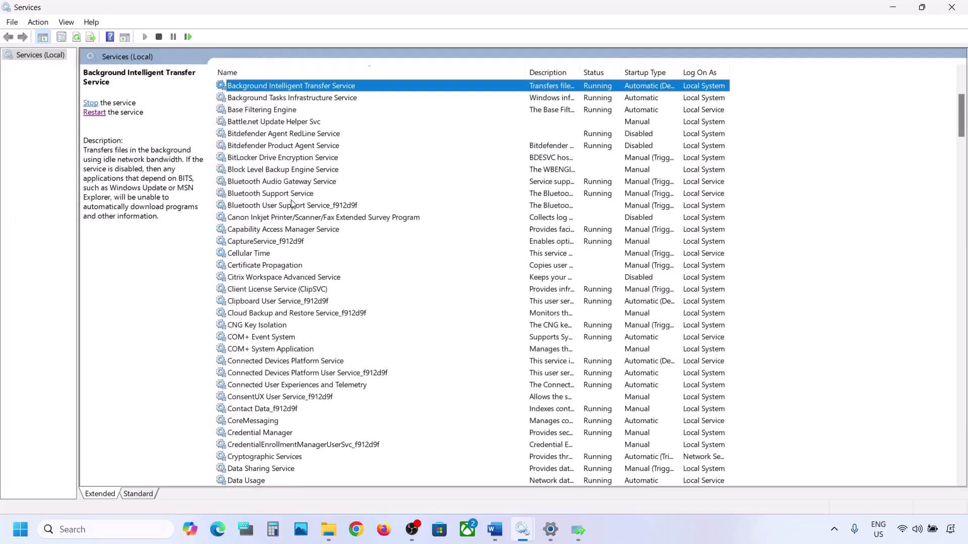
{"action": "scroll", "coordinate": [312, 194], "scroll_direction": "up", "scroll_amount": 3}
{"action": "double_click", "coordinate": [318, 198]}
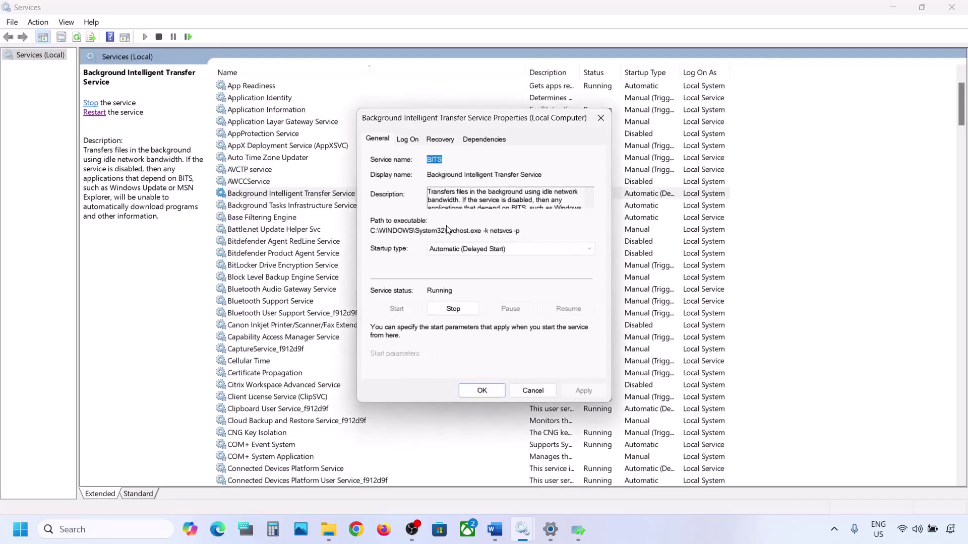
{"action": "left_click", "coordinate": [448, 249]}
{"action": "left_click", "coordinate": [448, 268]}
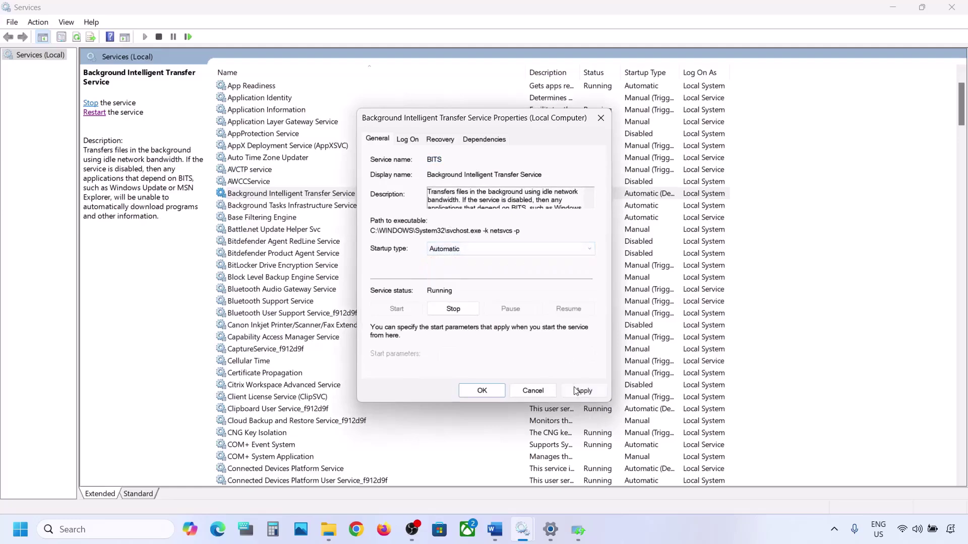
{"action": "left_click", "coordinate": [573, 388]}
{"action": "left_click", "coordinate": [483, 391]}
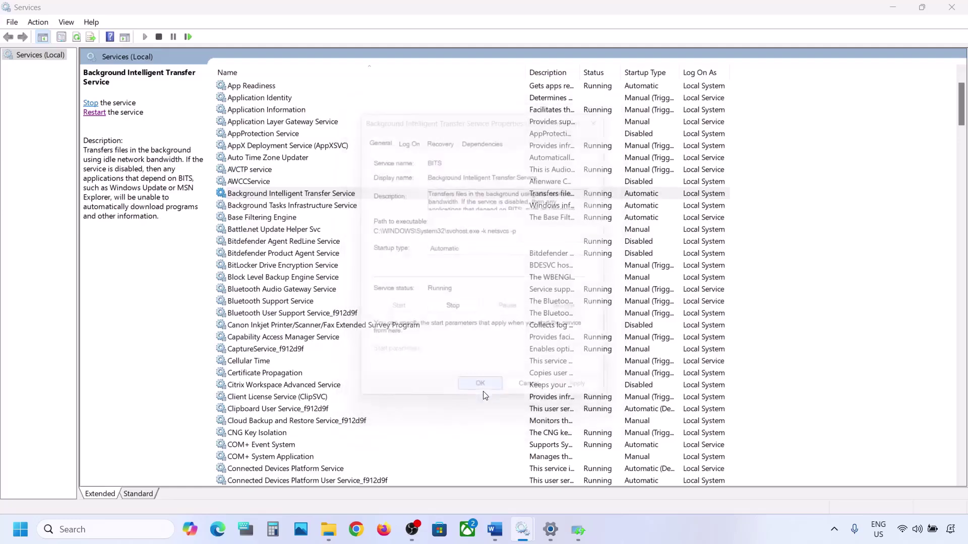
- Restart the BITS service, then switch back to the Word notes
{"action": "right_click", "coordinate": [298, 197]}
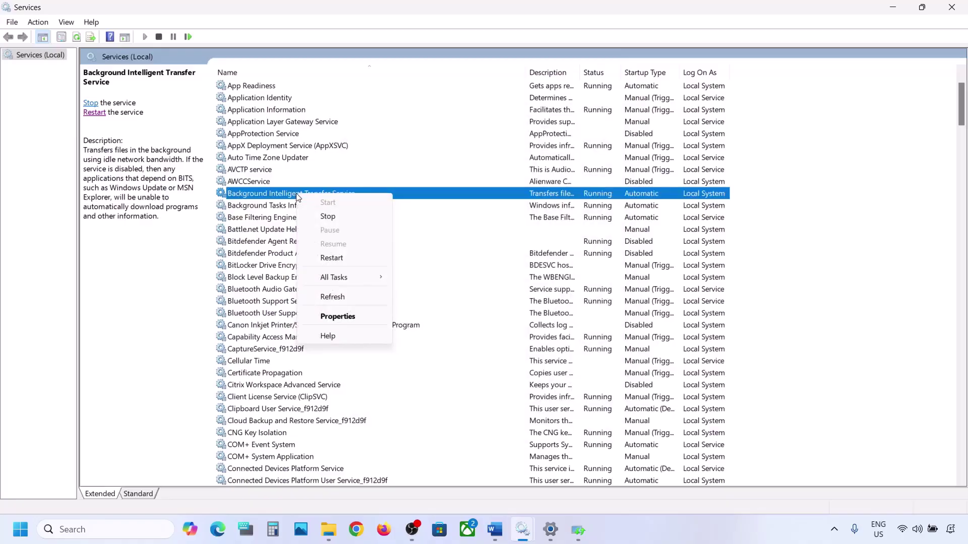
{"action": "left_click", "coordinate": [331, 258]}
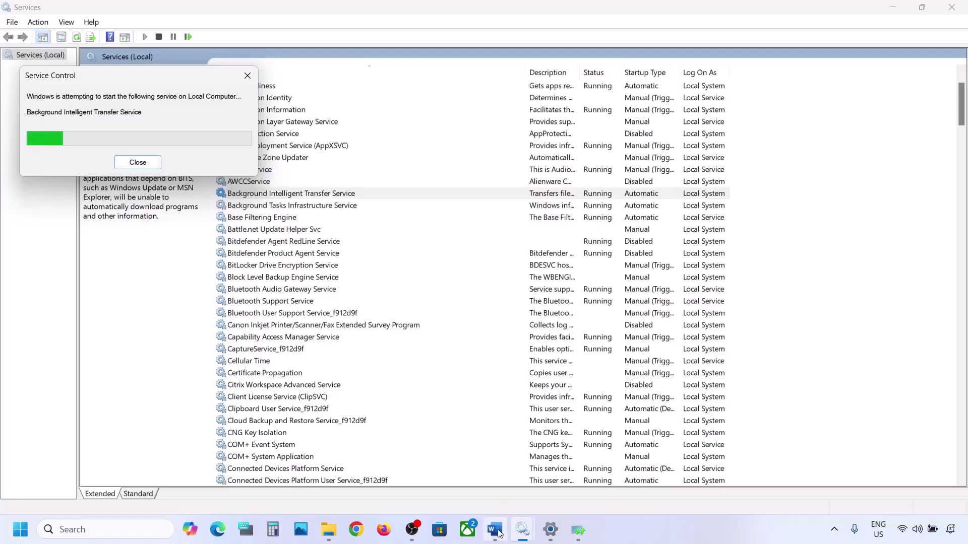
{"action": "mouse_move", "coordinate": [498, 533]}
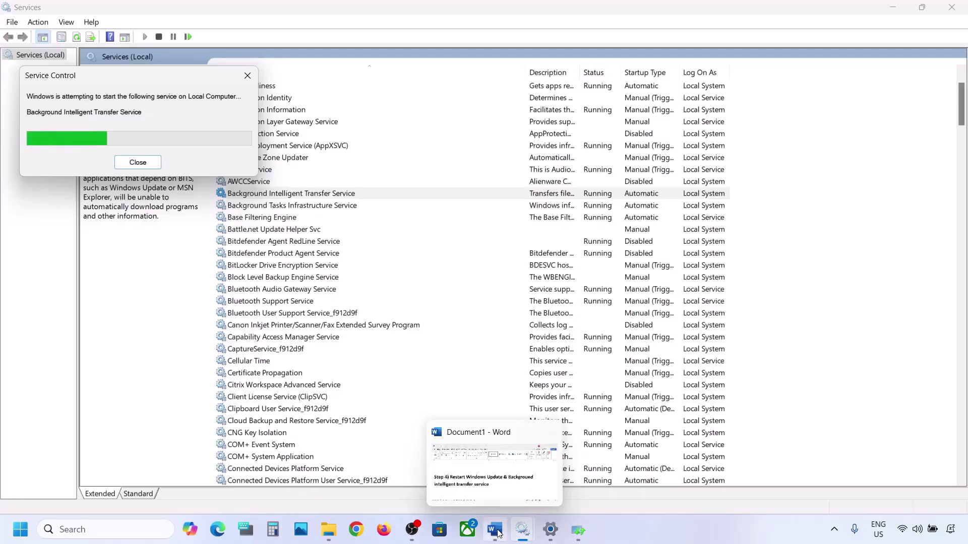
{"action": "left_click", "coordinate": [498, 533]}
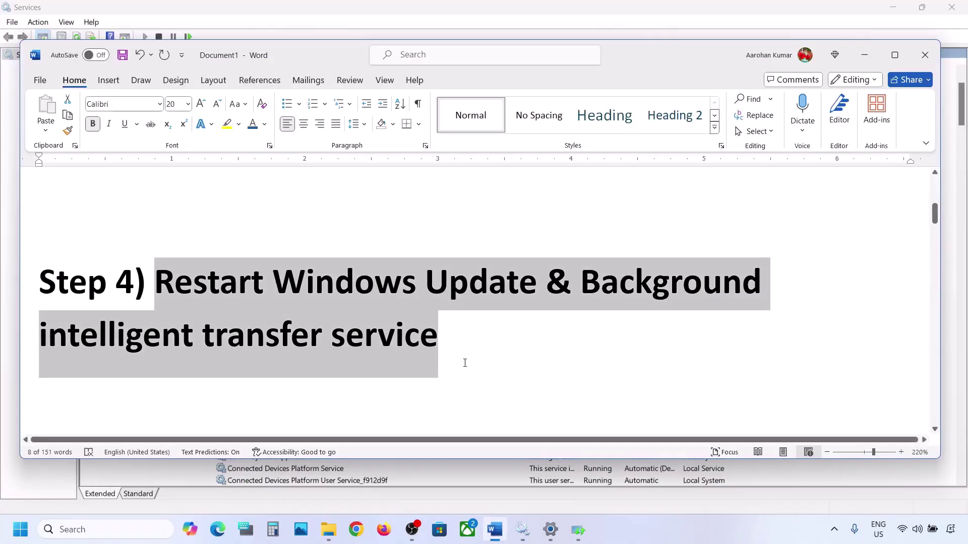
{"action": "scroll", "coordinate": [464, 363], "scroll_direction": "down", "scroll_amount": 3}
{"action": "scroll", "coordinate": [464, 362], "scroll_direction": "down", "scroll_amount": 3}
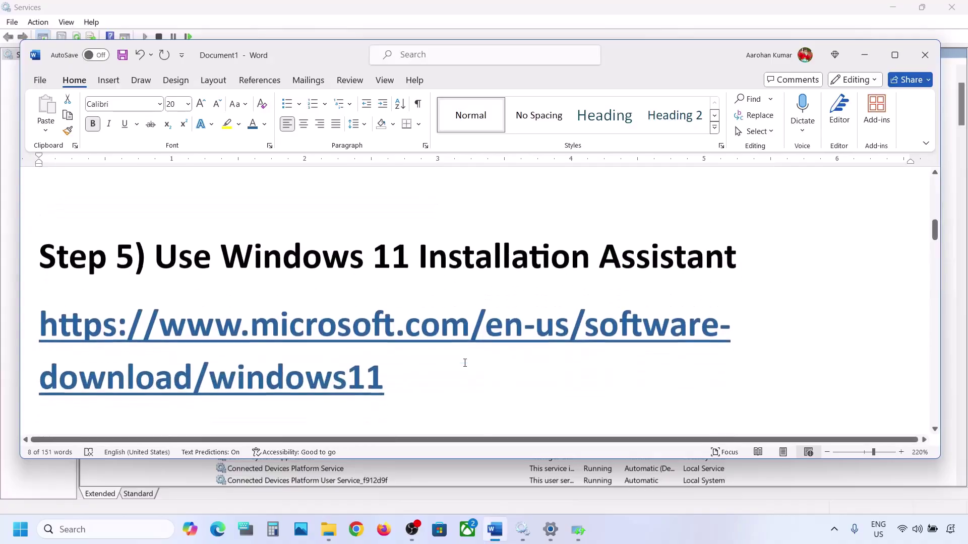
{"action": "left_click_drag", "start_coordinate": [398, 375], "coordinate": [40, 322]}
{"action": "right_click", "coordinate": [40, 322]}
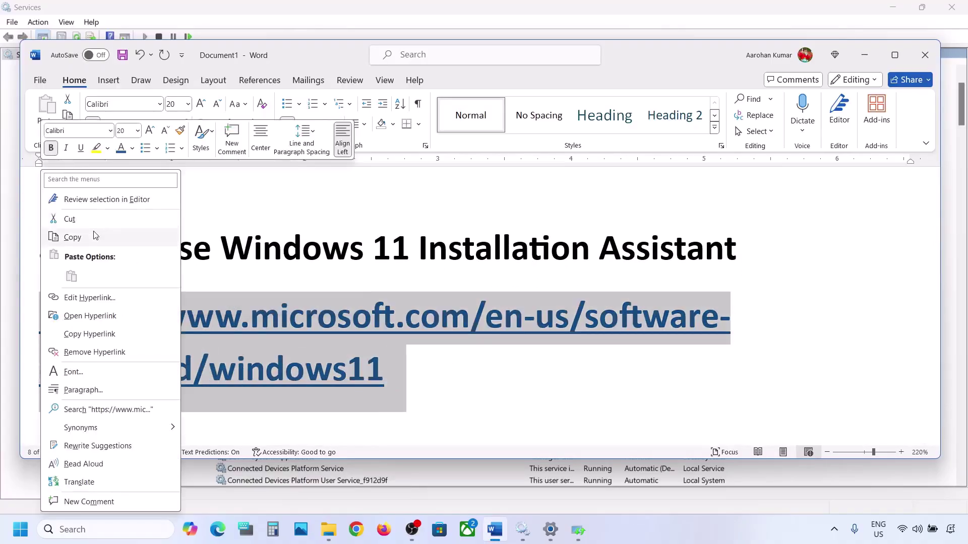
{"action": "left_click", "coordinate": [111, 237]}
{"action": "left_click", "coordinate": [356, 528]}
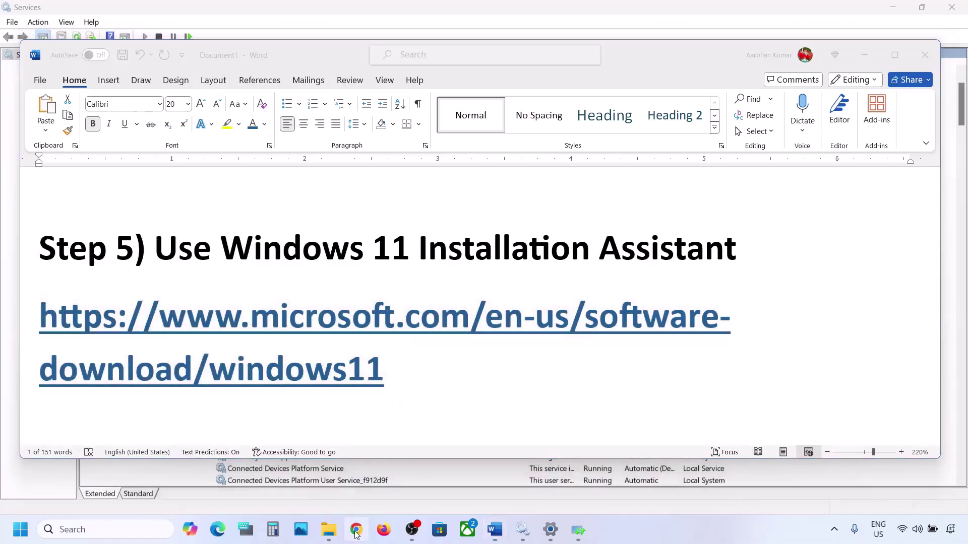
- Load the Windows 11 download page and run the Installation Assistant, which reports Windows 11 is current
{"action": "key", "text": "ctrl+v"}
{"action": "key", "text": "Return"}
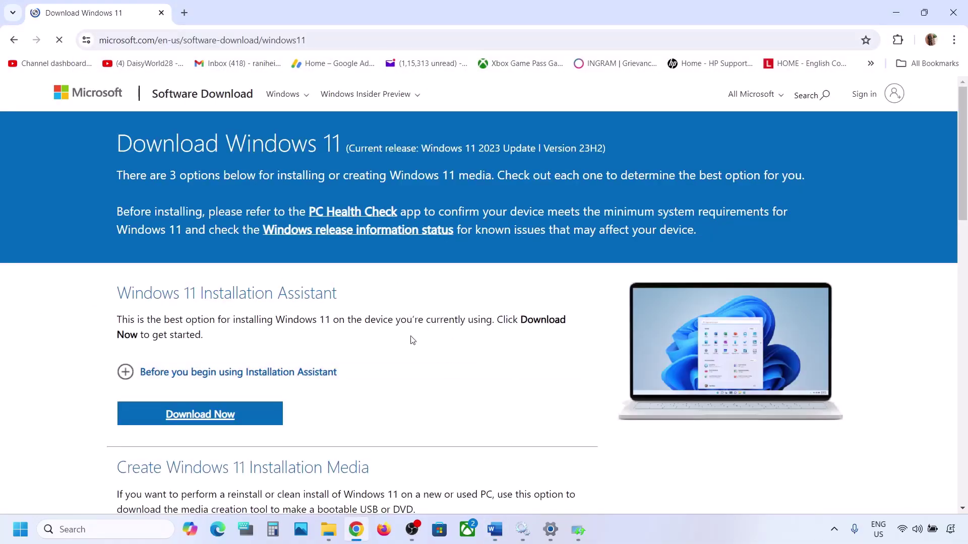
{"action": "scroll", "coordinate": [428, 358], "scroll_direction": "down", "scroll_amount": 1}
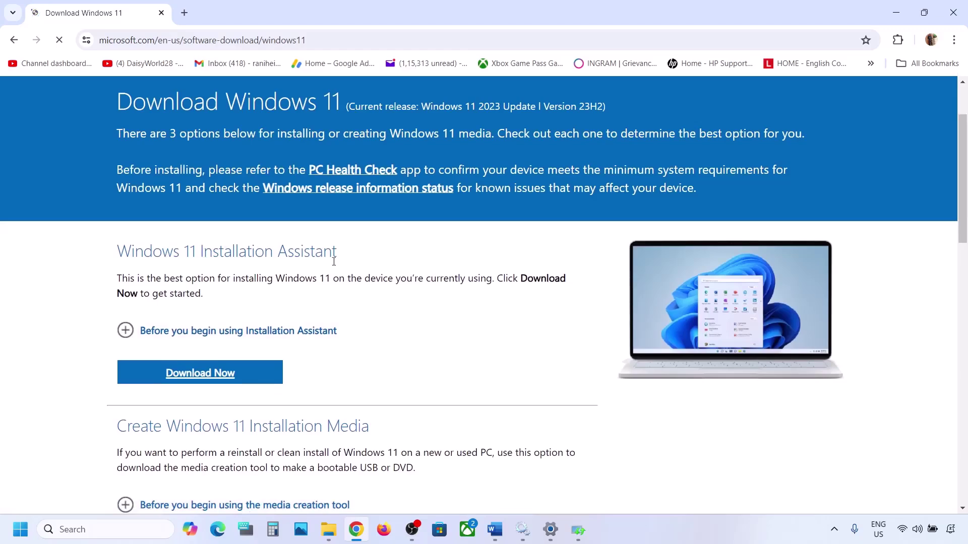
{"action": "left_click", "coordinate": [206, 373]}
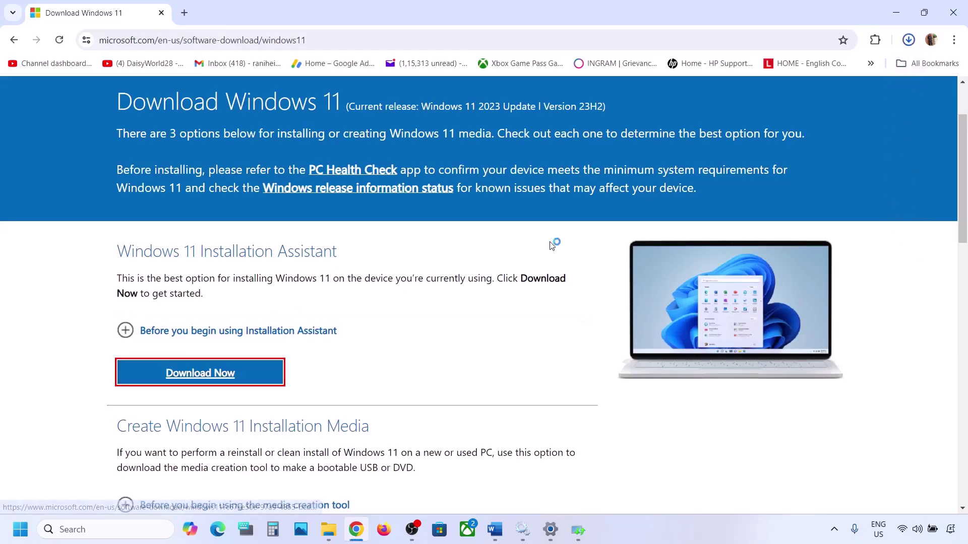
{"action": "left_click", "coordinate": [790, 73]}
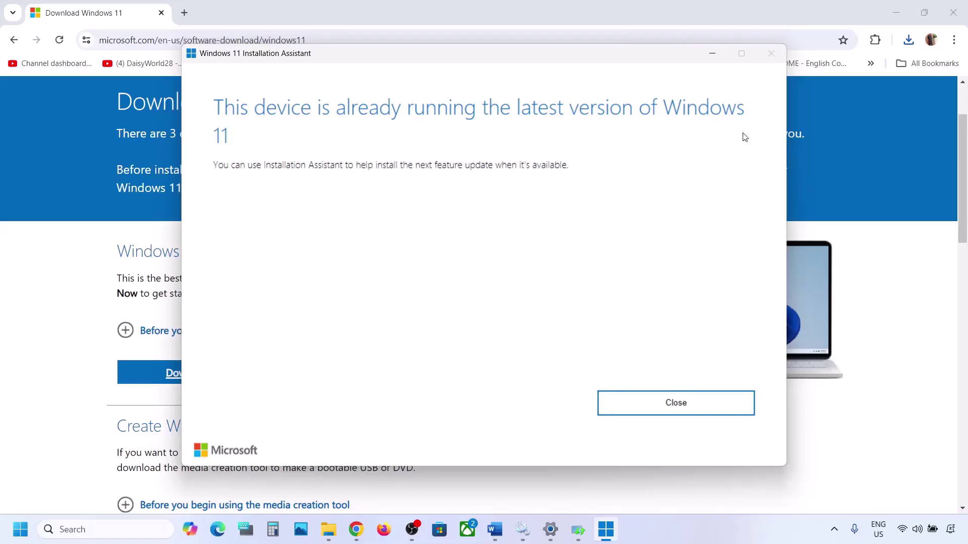
{"action": "left_click", "coordinate": [712, 54]}
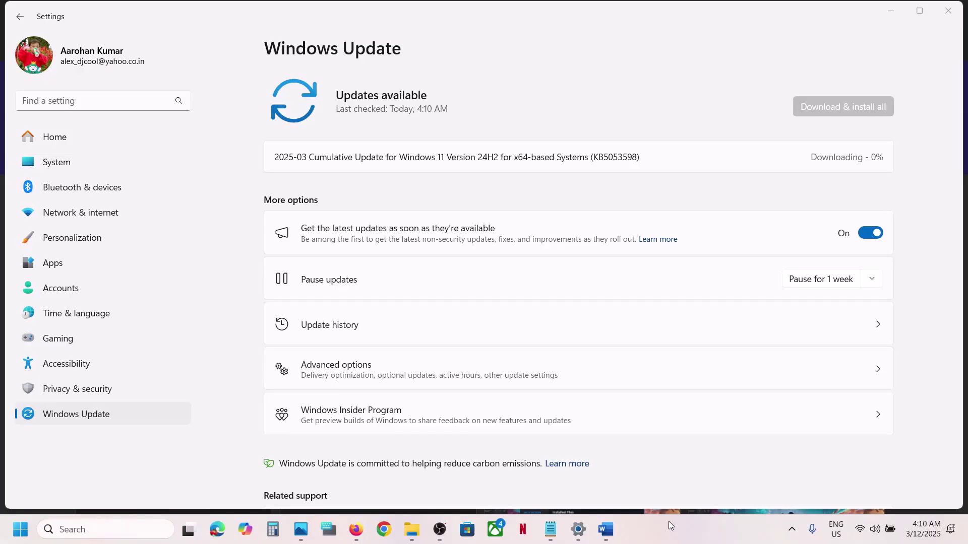
- Copy the Microsoft Update Catalog link from Word's Step 6
{"action": "left_click", "coordinate": [605, 529]}
{"action": "right_click", "coordinate": [554, 368]}
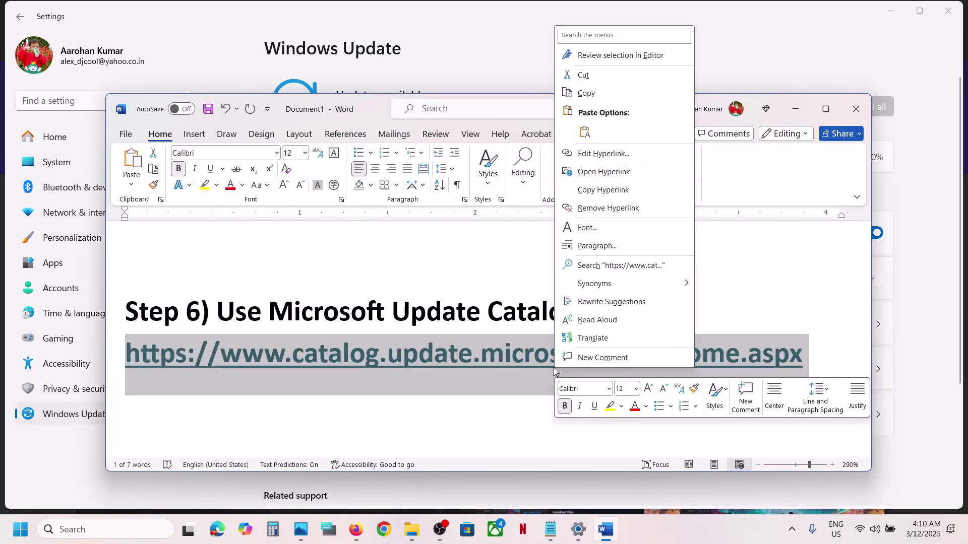
{"action": "left_click", "coordinate": [586, 95]}
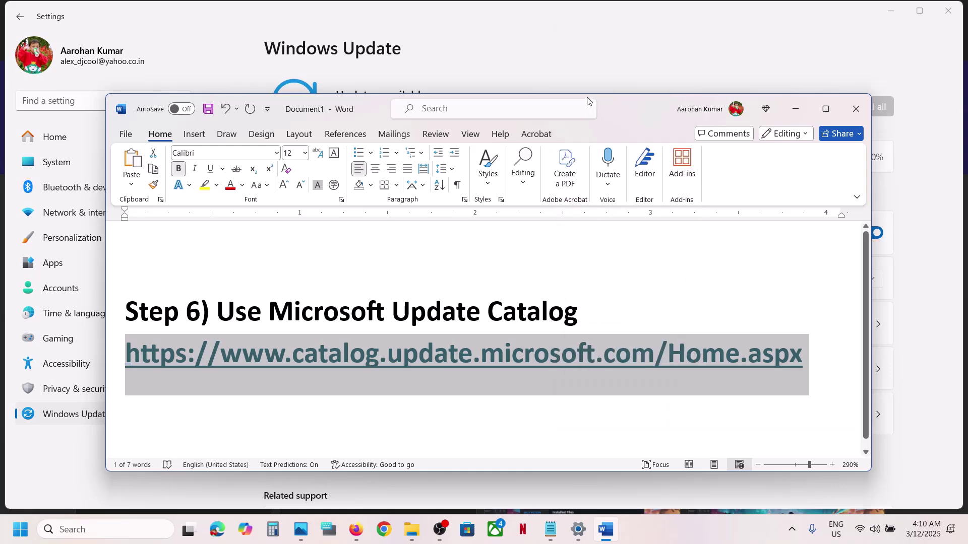
- Open the Microsoft Update Catalog in a maximized Chrome window, then return to Windows Update
{"action": "left_click", "coordinate": [384, 529]}
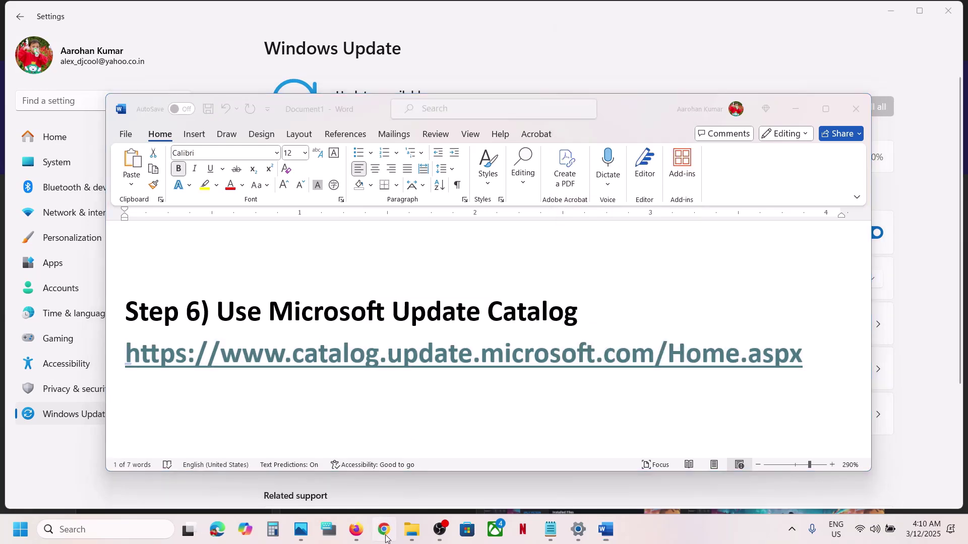
{"action": "key", "text": "ctrl+v"}
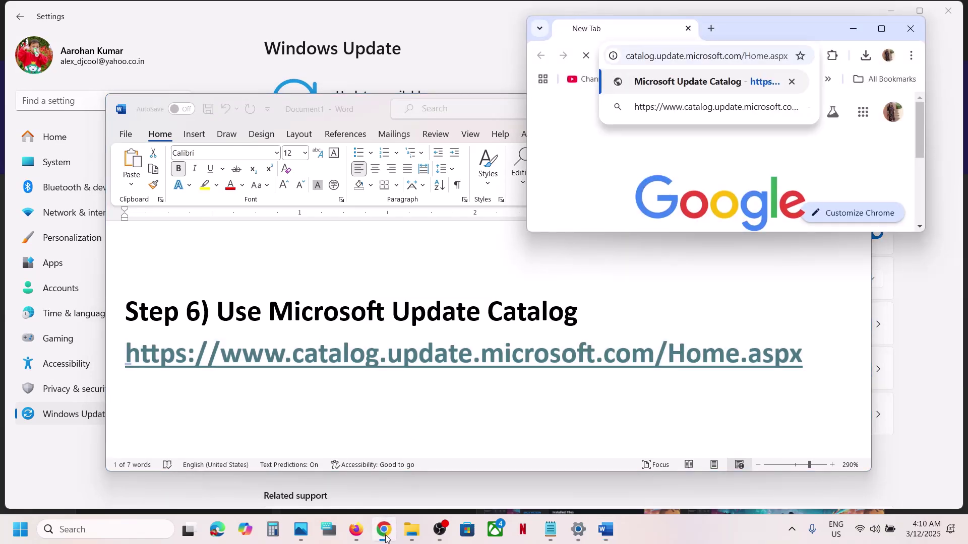
{"action": "key", "text": "Return"}
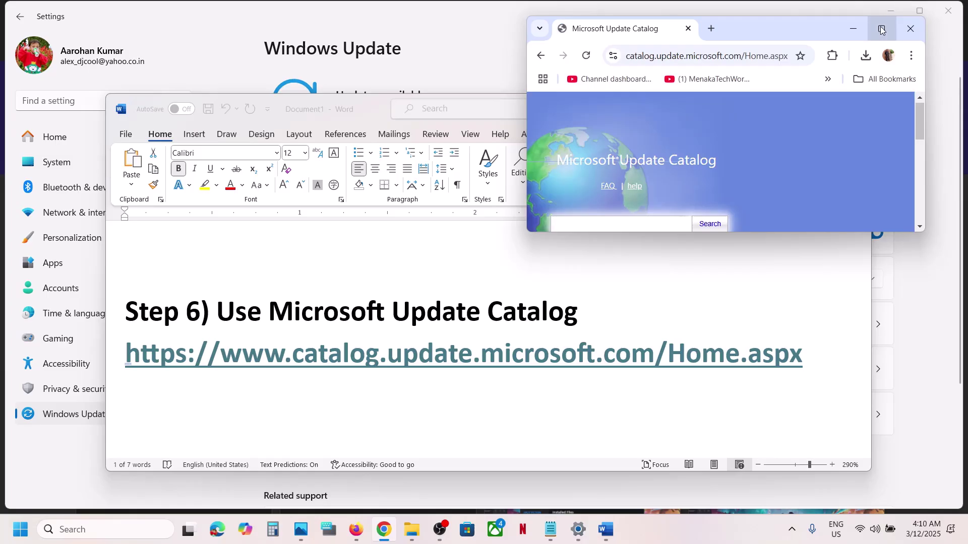
{"action": "left_click", "coordinate": [881, 28]}
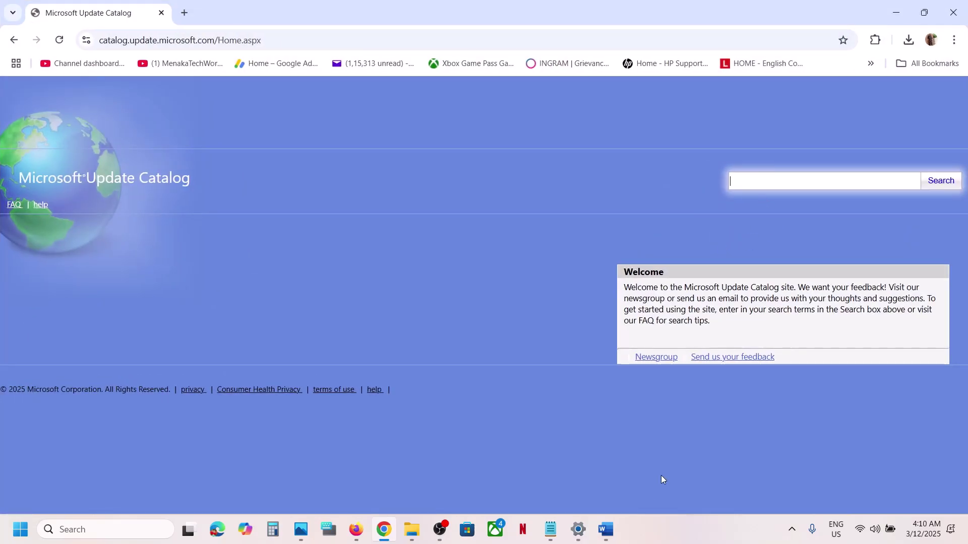
{"action": "left_click", "coordinate": [581, 533]}
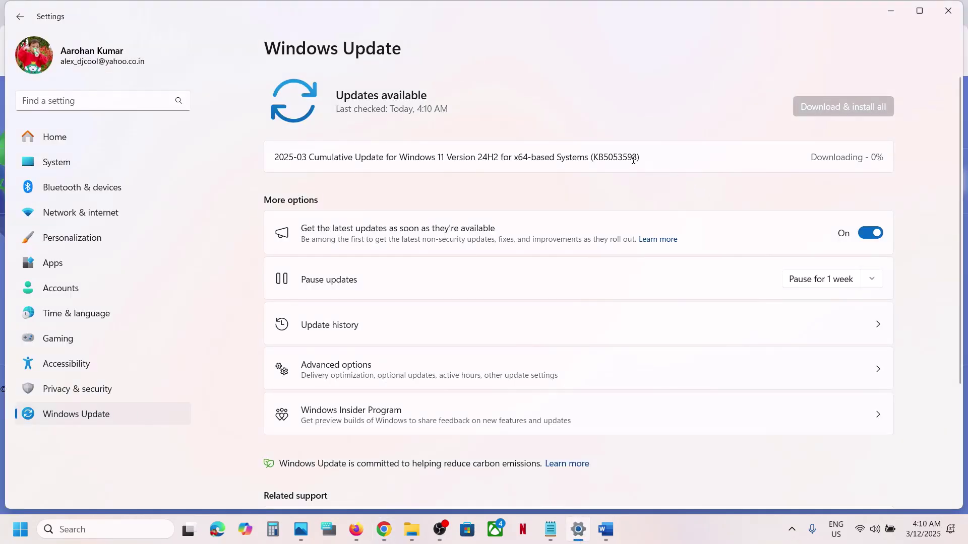
- Select and copy the pending update number KB5053598 in Windows Update settings
{"action": "double_click", "coordinate": [622, 158]}
{"action": "left_click", "coordinate": [622, 157]}
{"action": "double_click", "coordinate": [622, 158]}
{"action": "left_click", "coordinate": [622, 158]}
{"action": "double_click", "coordinate": [622, 158]}
{"action": "left_click", "coordinate": [622, 158]}
- Search the Microsoft Update Catalog for KB5053598, listing its three updates
{"action": "left_click", "coordinate": [384, 529]}
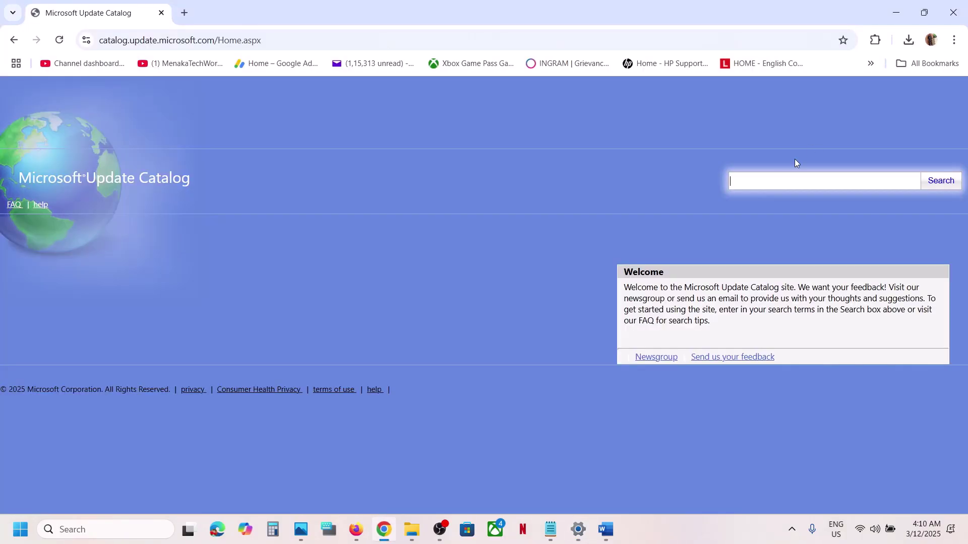
{"action": "left_click", "coordinate": [770, 181]}
{"action": "key", "text": "ctrl+v"}
{"action": "left_click", "coordinate": [939, 181]}
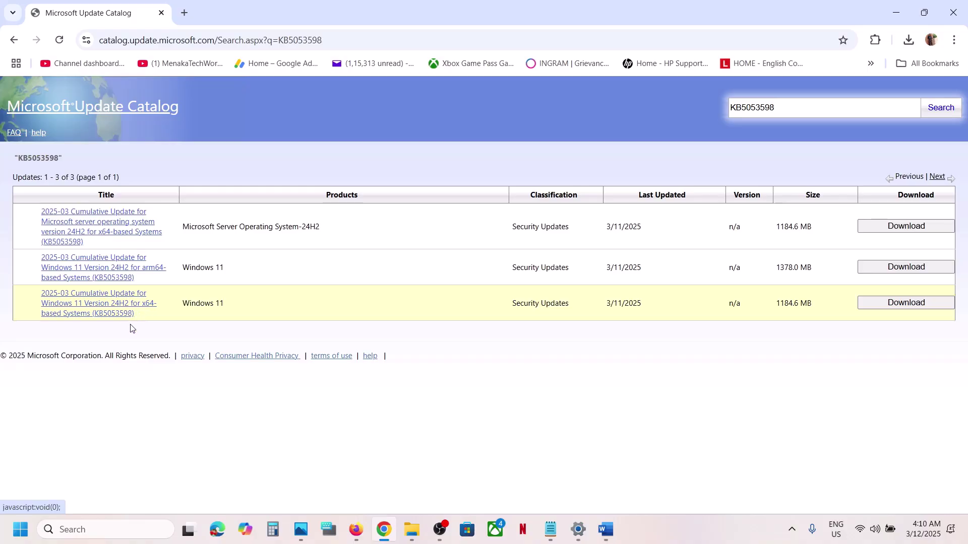
{"action": "left_click", "coordinate": [23, 538]}
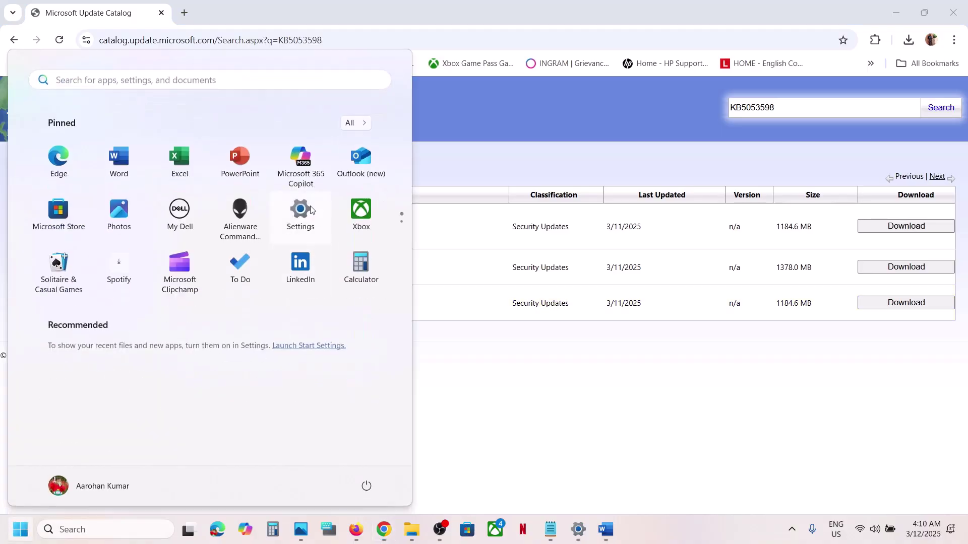
- Confirm in System > About that the system type is 64-bit, x64-based, then return to the catalog
{"action": "left_click", "coordinate": [301, 212]}
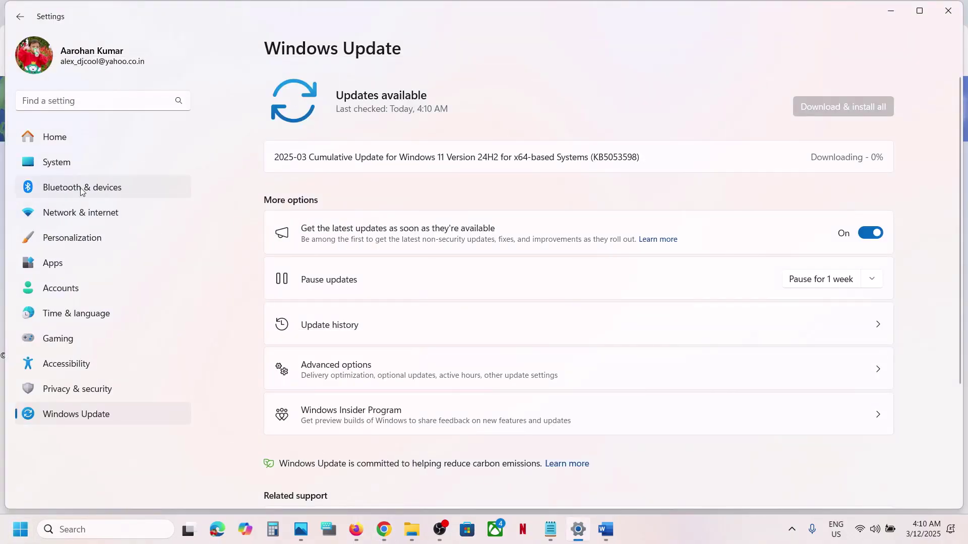
{"action": "left_click", "coordinate": [67, 164]}
{"action": "scroll", "coordinate": [446, 242], "scroll_direction": "down", "scroll_amount": 3}
{"action": "scroll", "coordinate": [446, 250], "scroll_direction": "down", "scroll_amount": 5}
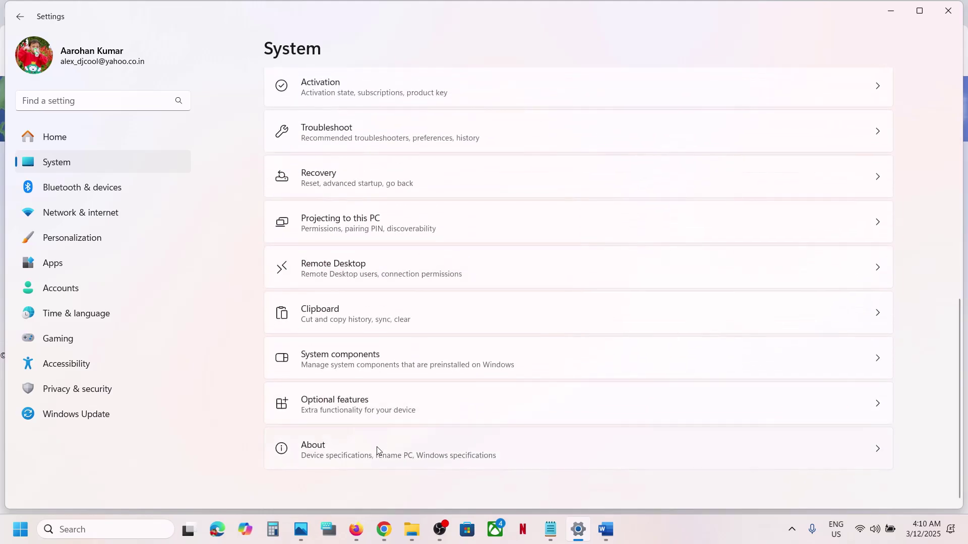
{"action": "left_click", "coordinate": [348, 462]}
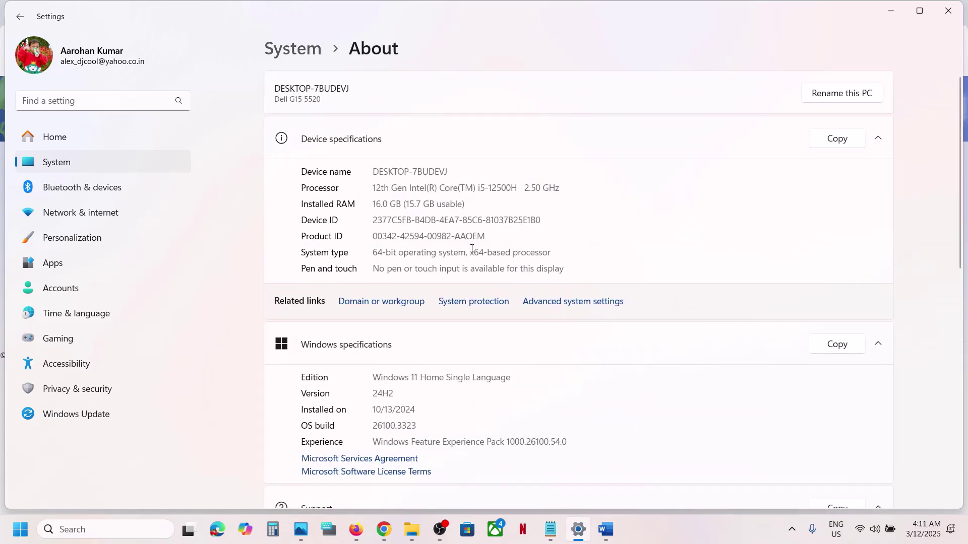
{"action": "left_click_drag", "start_coordinate": [376, 254], "coordinate": [556, 253]}
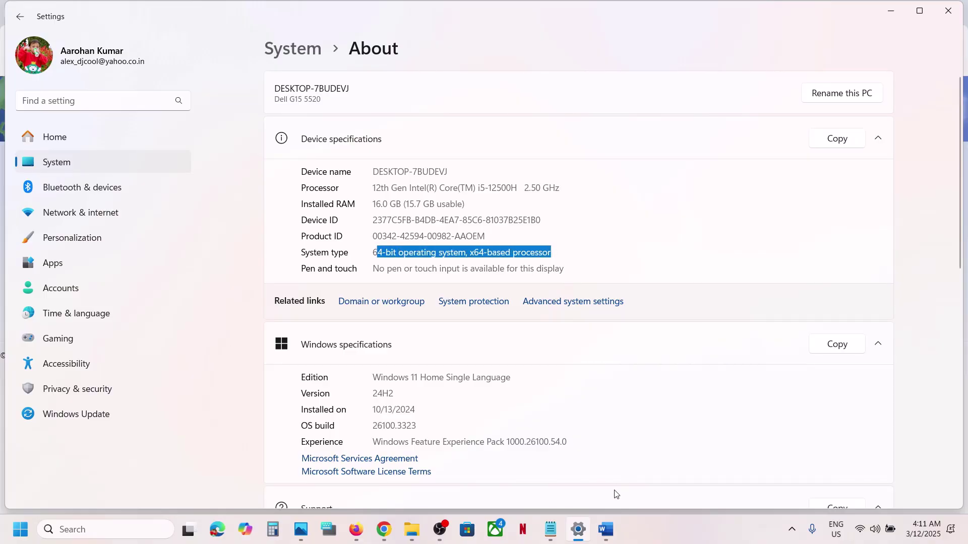
{"action": "left_click", "coordinate": [386, 530]}
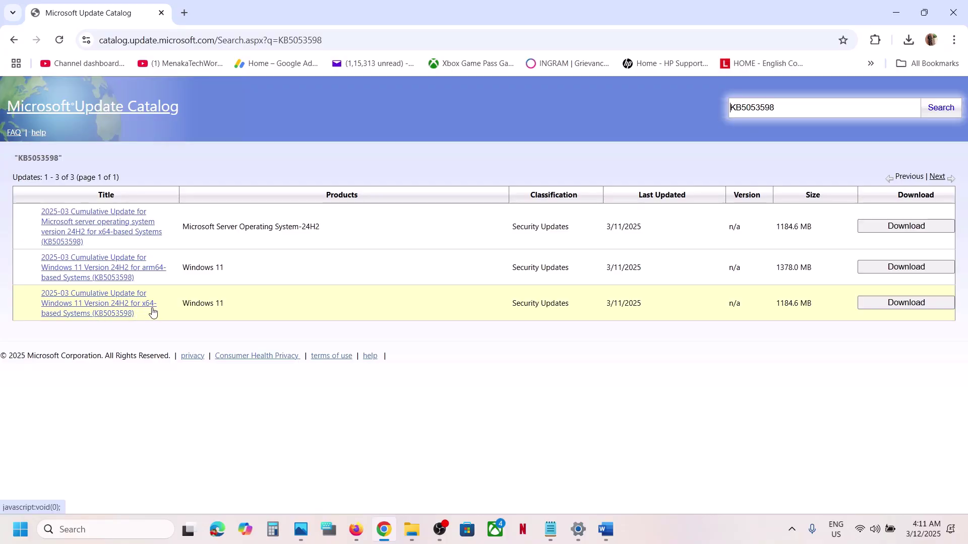
- Download the first KB5053598 .msu file for Windows 11 x64 and check its download progress
{"action": "left_click", "coordinate": [890, 304]}
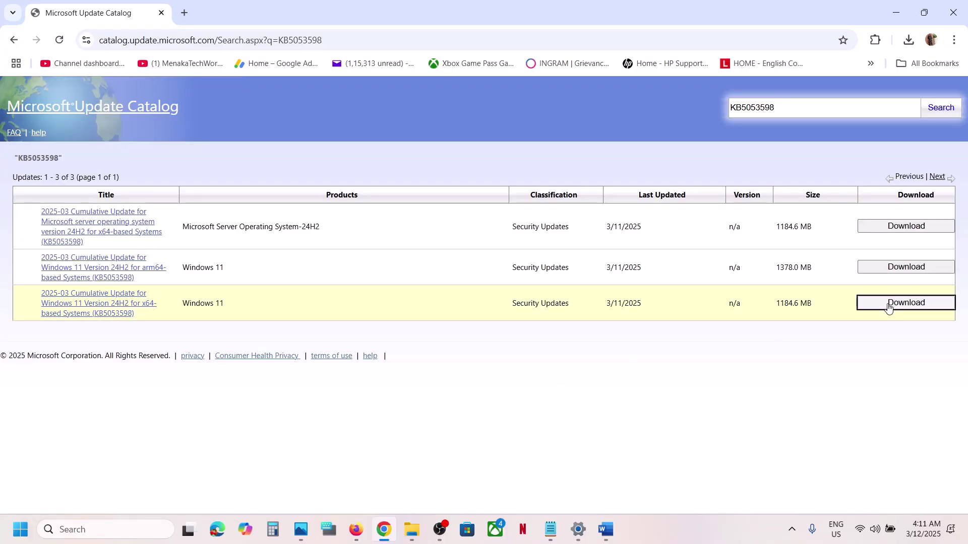
{"action": "left_click_drag", "start_coordinate": [212, 10], "coordinate": [429, 104]}
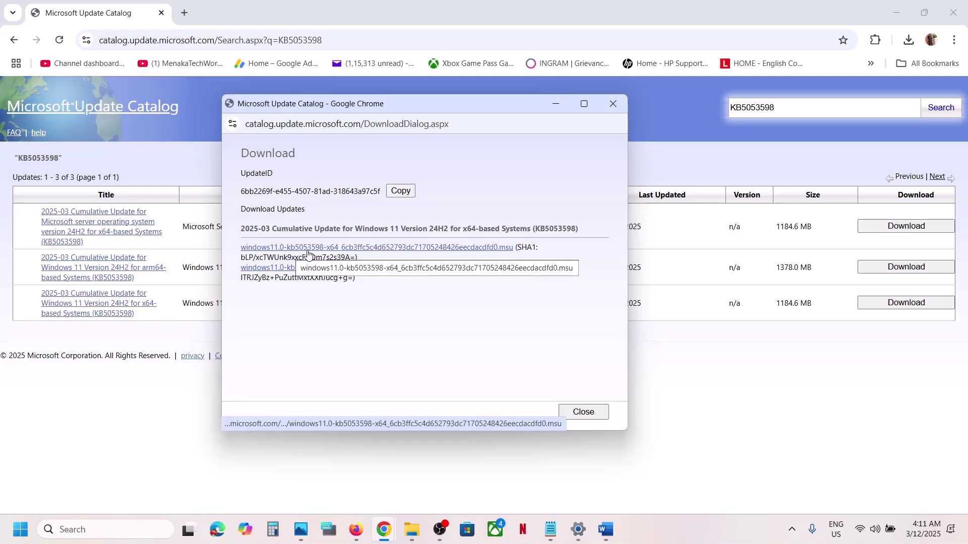
{"action": "left_click", "coordinate": [367, 252]}
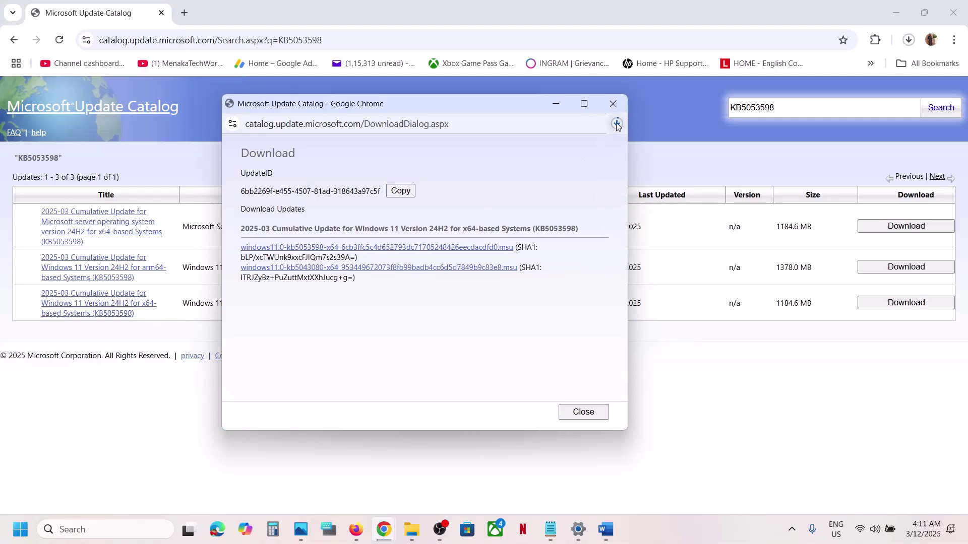
{"action": "left_click", "coordinate": [616, 124]}
{"action": "mouse_move", "coordinate": [533, 184]}
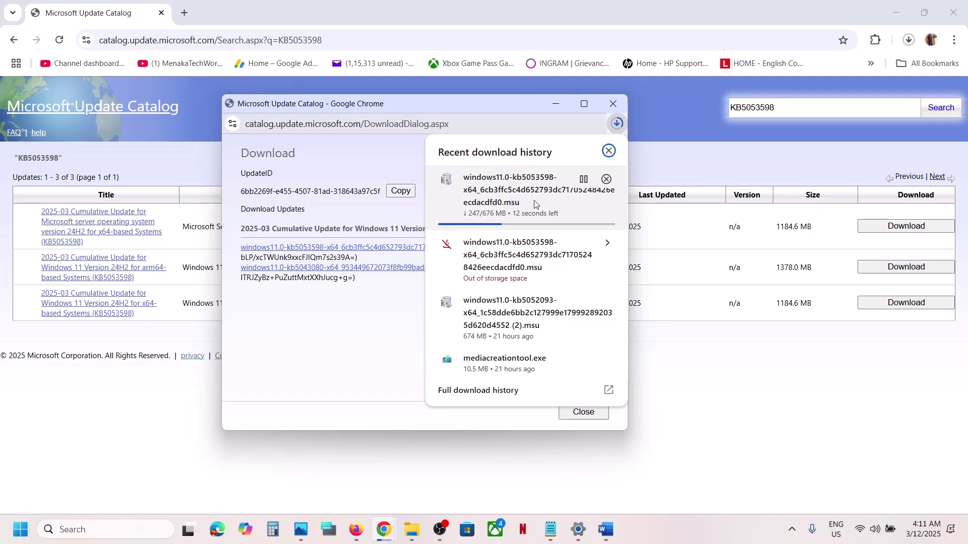
{"action": "left_click", "coordinate": [387, 318]}
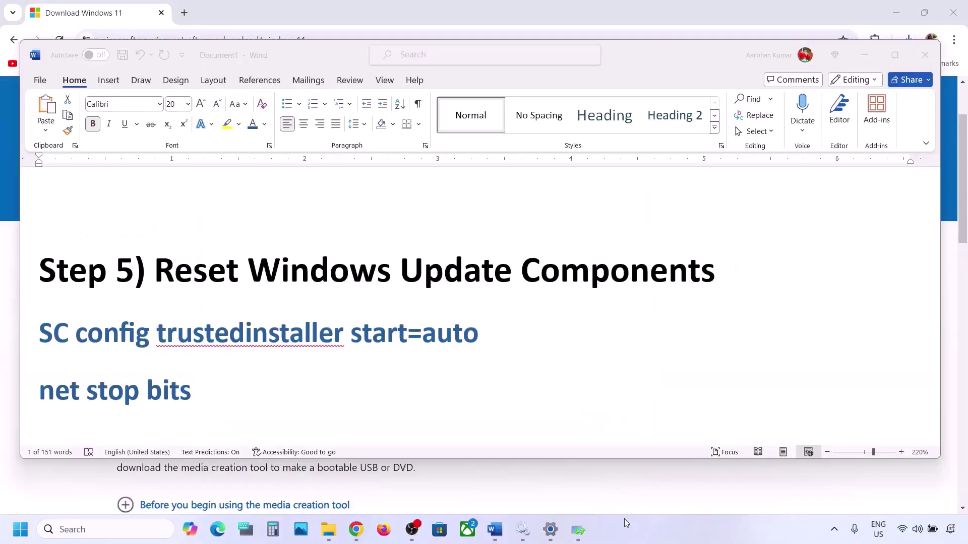
- Copy the Word commands from SC config trustedinstaller start=auto through net start appidsvc
{"action": "left_click", "coordinate": [160, 268]}
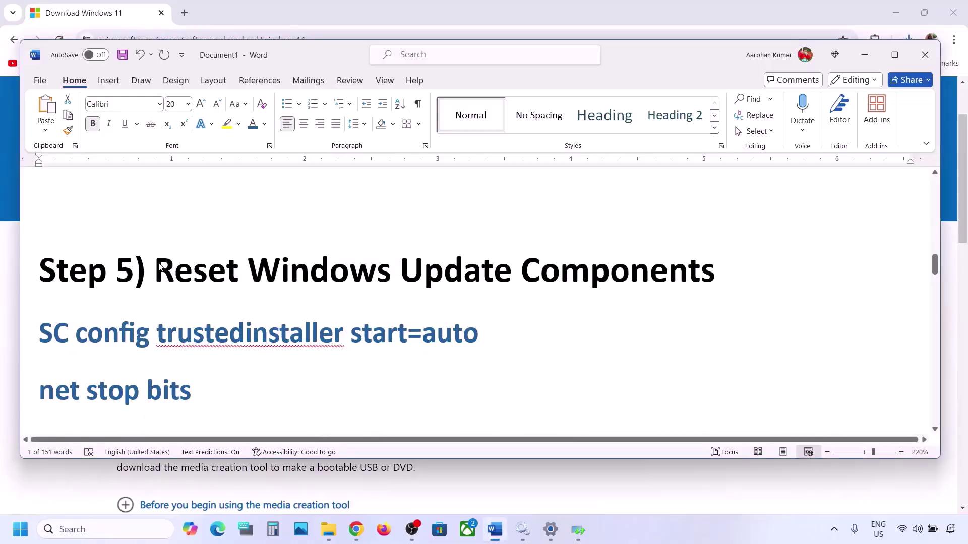
{"action": "left_click_drag", "start_coordinate": [160, 267], "coordinate": [714, 275]}
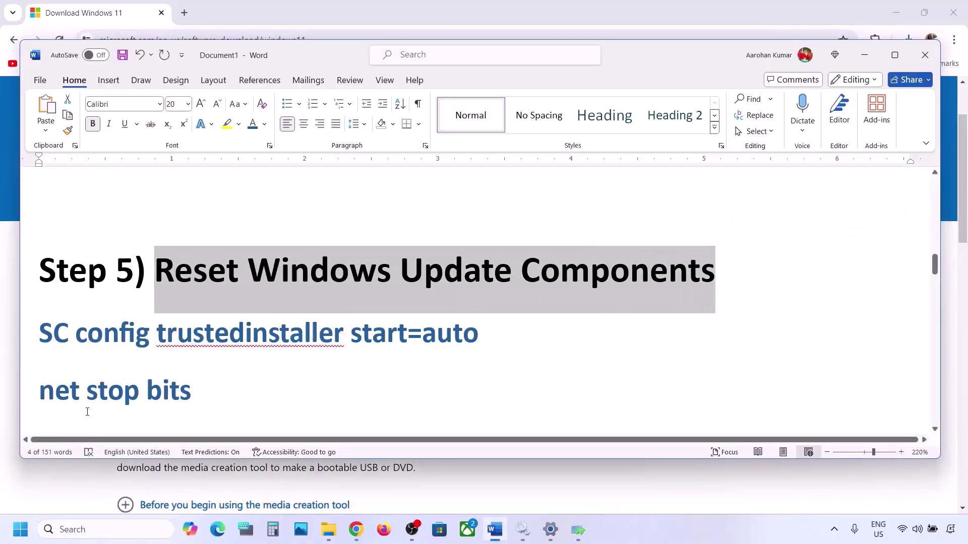
{"action": "left_click", "coordinate": [41, 330]}
{"action": "key", "text": "shift+Down"}
{"action": "key", "text": "shift+Down"}
{"action": "key", "text": "shift+Down"}
{"action": "key", "text": "shift+Down"}
{"action": "key", "text": "shift+Down"}
{"action": "key", "text": "shift+Down"}
{"action": "key", "text": "shift+Down"}
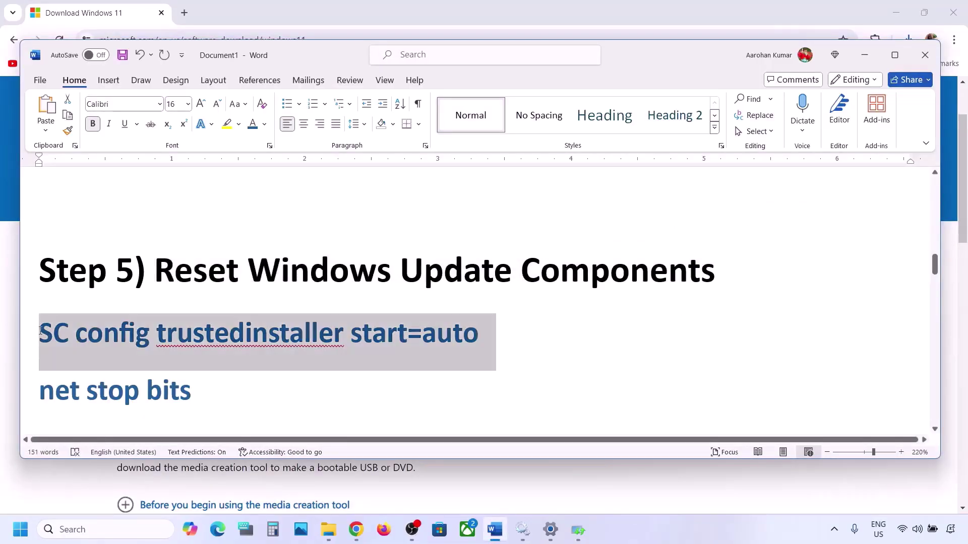
{"action": "key", "text": "shift+Down"}
{"action": "key", "text": "shift+Down"}
{"action": "key", "text": "shift+Down"}
{"action": "key", "text": "shift+Down"}
{"action": "key", "text": "shift+Down"}
{"action": "key", "text": "shift+Down"}
{"action": "key", "text": "shift+Down"}
{"action": "key", "text": "shift+Down"}
{"action": "key", "text": "shift+Down"}
{"action": "key", "text": "shift+Down"}
{"action": "key", "text": "shift+Down"}
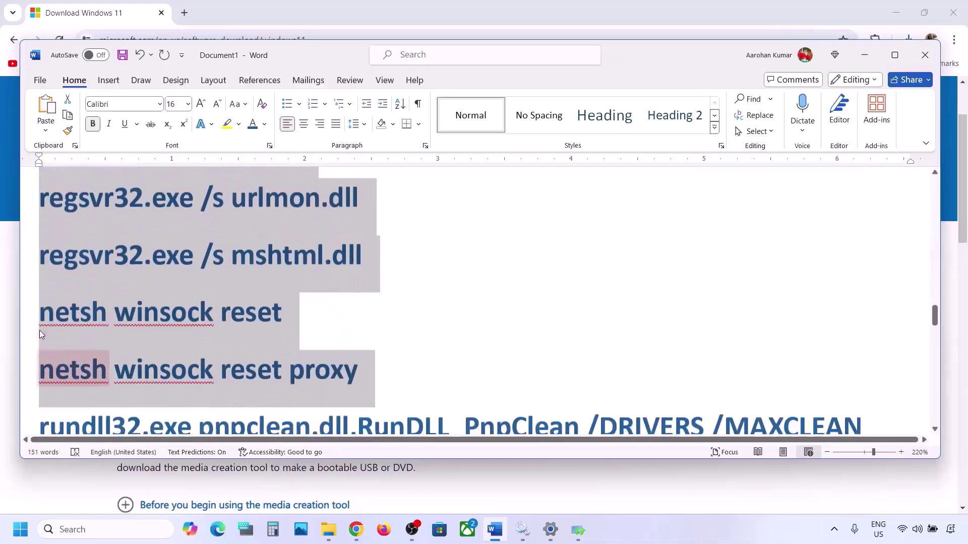
{"action": "key", "text": "shift+Down"}
{"action": "key", "text": "shift+Down"}
{"action": "key", "text": "shift+Down"}
{"action": "key", "text": "shift+Down"}
{"action": "key", "text": "shift+Down"}
{"action": "key", "text": "shift+Down"}
{"action": "key", "text": "shift+Down"}
{"action": "key", "text": "shift+Down"}
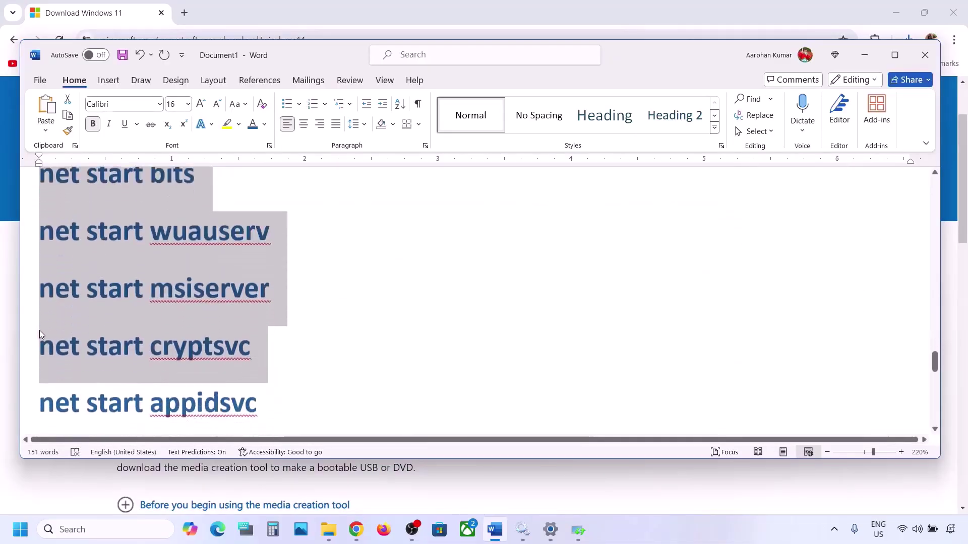
{"action": "key", "text": "shift+Up"}
{"action": "key", "text": "shift+Up"}
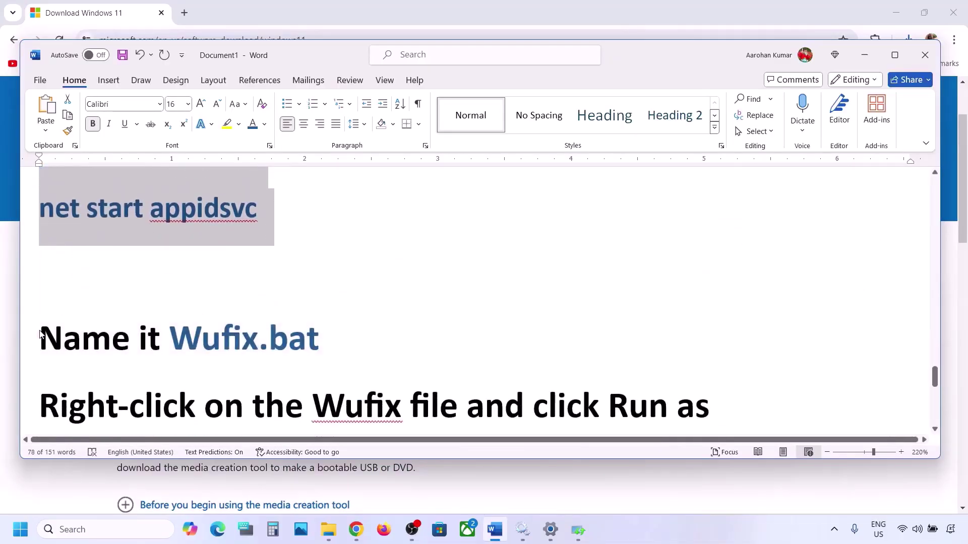
{"action": "scroll", "coordinate": [143, 301], "scroll_direction": "up", "scroll_amount": 2}
{"action": "right_click", "coordinate": [151, 245]}
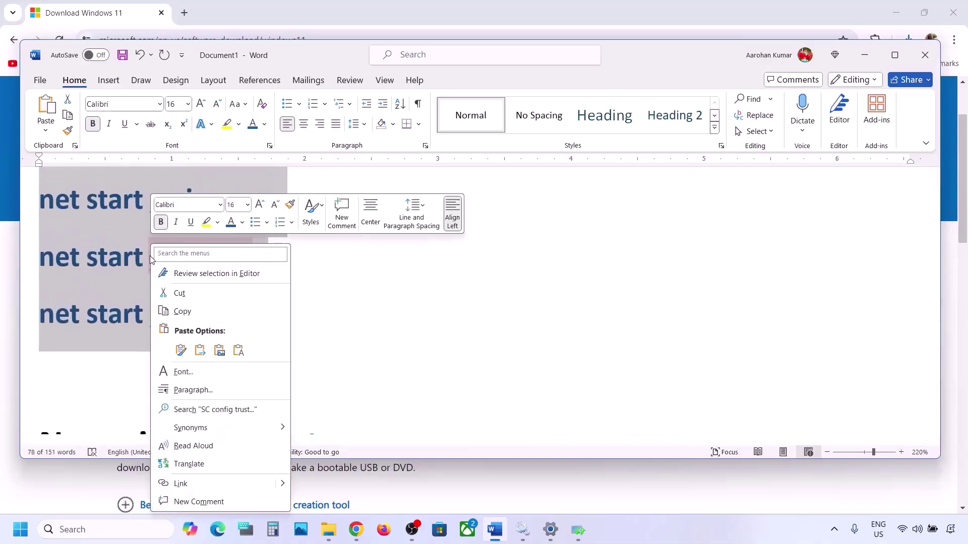
{"action": "left_click", "coordinate": [198, 306]}
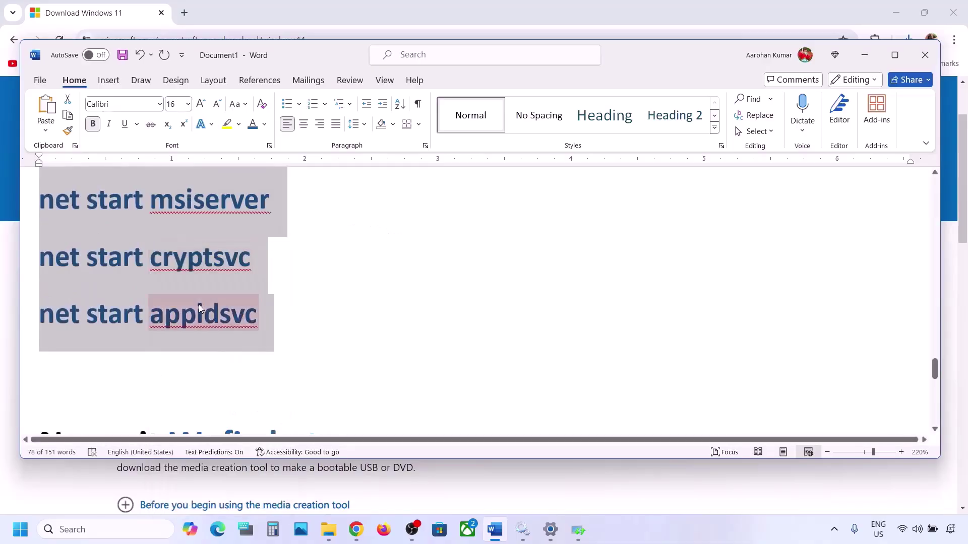
- Open Notepad and paste the copied reset commands
{"action": "left_click", "coordinate": [81, 531]}
{"action": "type", "text": "note"}
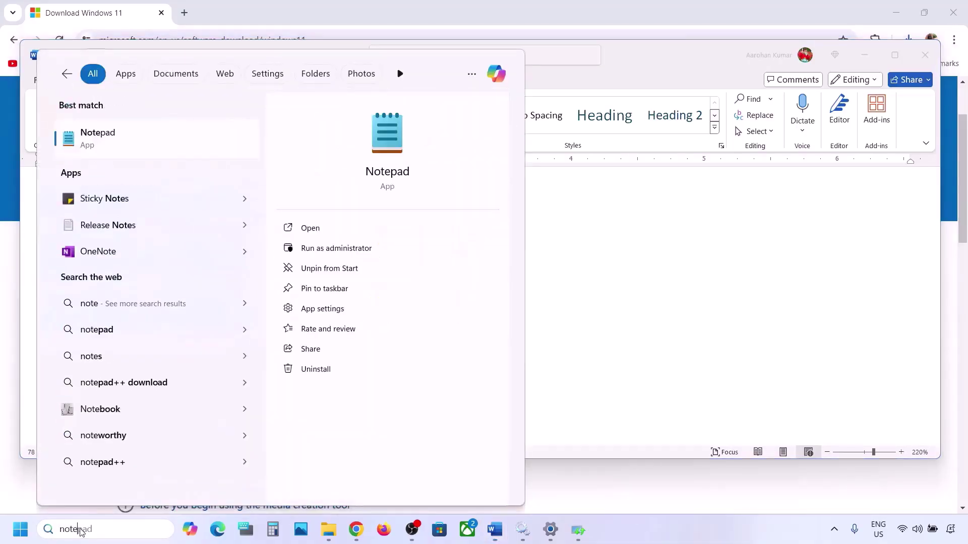
{"action": "key", "text": "Return"}
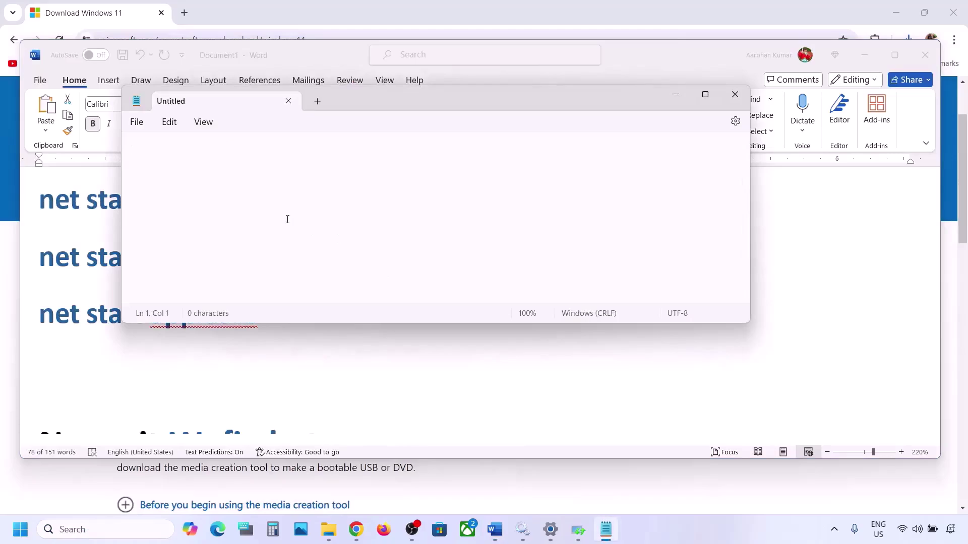
{"action": "key", "text": "ctrl+v"}
{"action": "scroll", "coordinate": [271, 182], "scroll_direction": "up", "scroll_amount": 4}
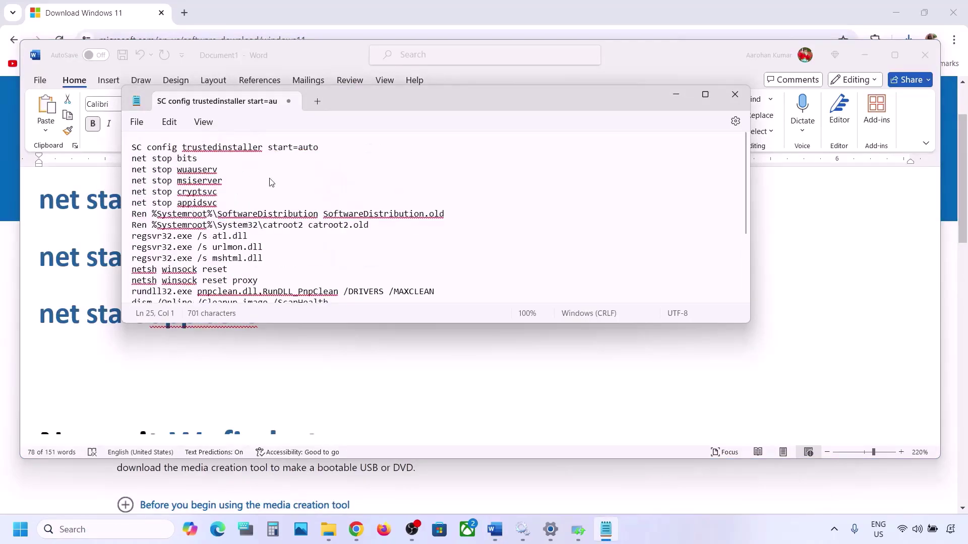
- Save the commands as Wufix.bat with All files type on the Desktop, then close Notepad
{"action": "left_click", "coordinate": [137, 122]}
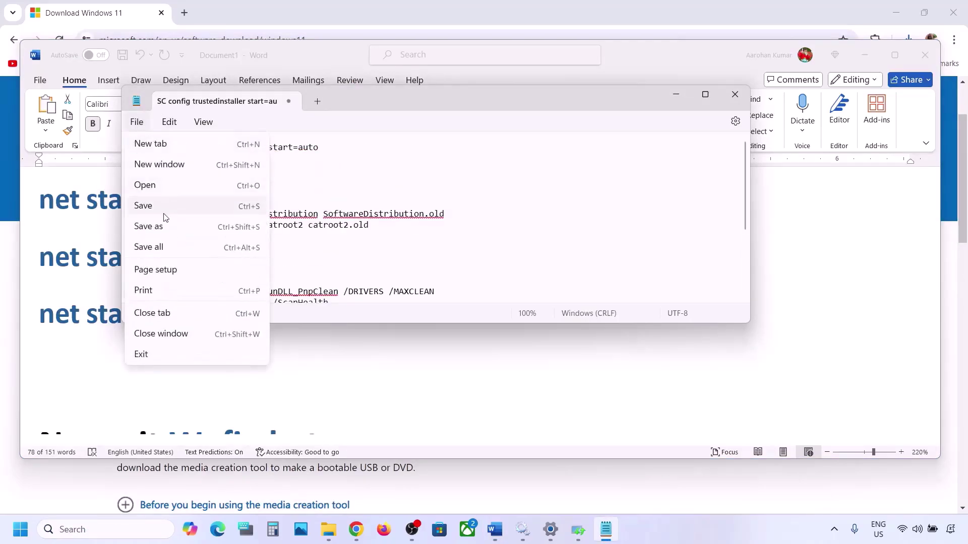
{"action": "left_click", "coordinate": [148, 226]}
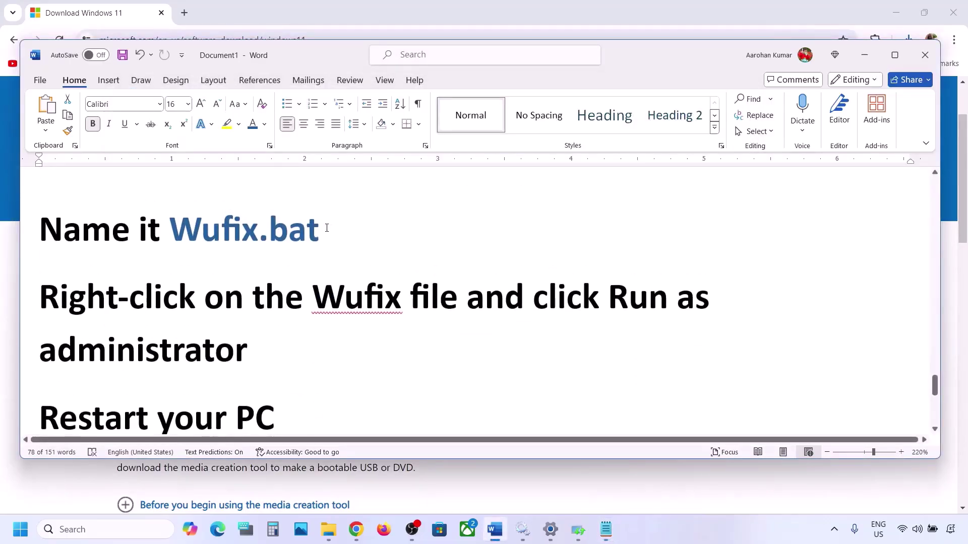
{"action": "left_click_drag", "start_coordinate": [326, 228], "coordinate": [209, 229]}
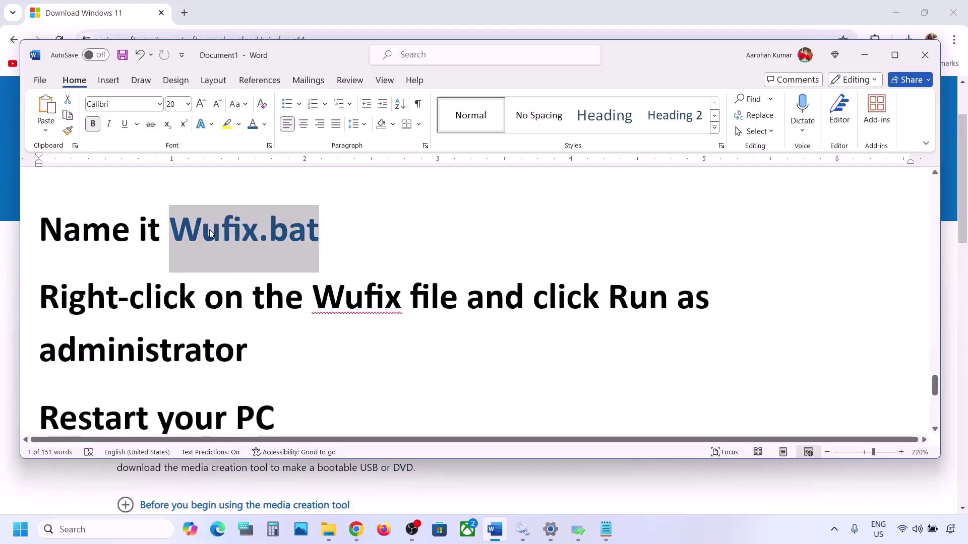
{"action": "key", "text": "ctrl+c"}
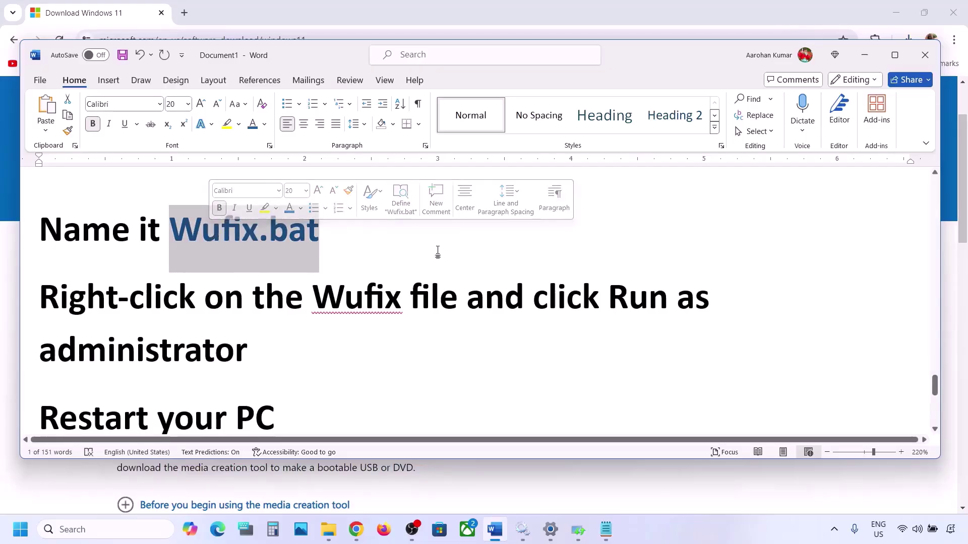
{"action": "key", "text": "alt+Tab"}
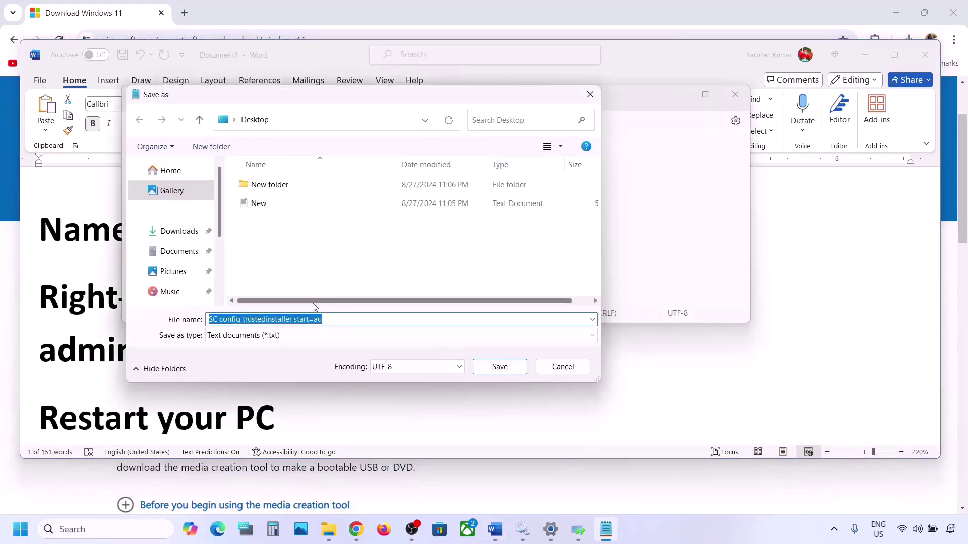
{"action": "key", "text": "ctrl+v"}
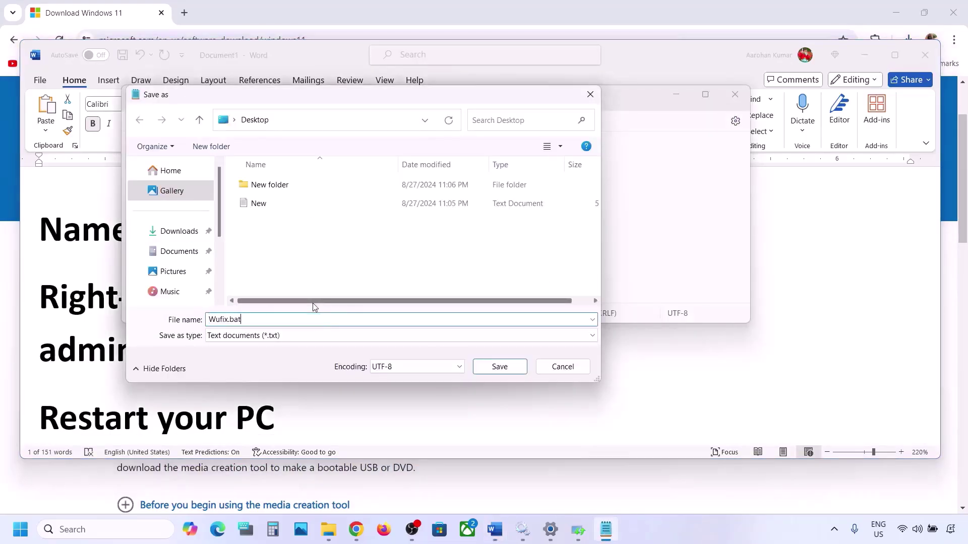
{"action": "left_click", "coordinate": [285, 341]}
{"action": "left_click", "coordinate": [248, 358]}
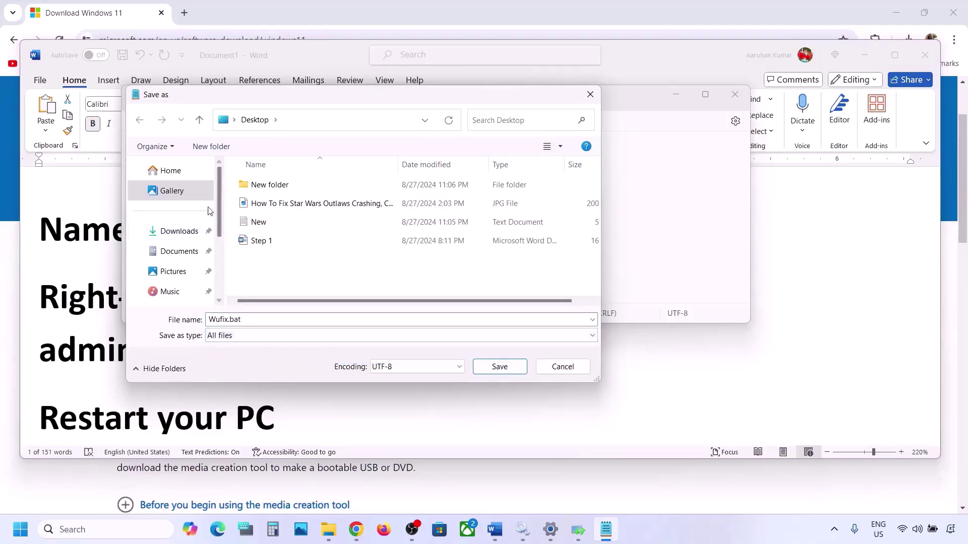
{"action": "left_click", "coordinate": [500, 367]}
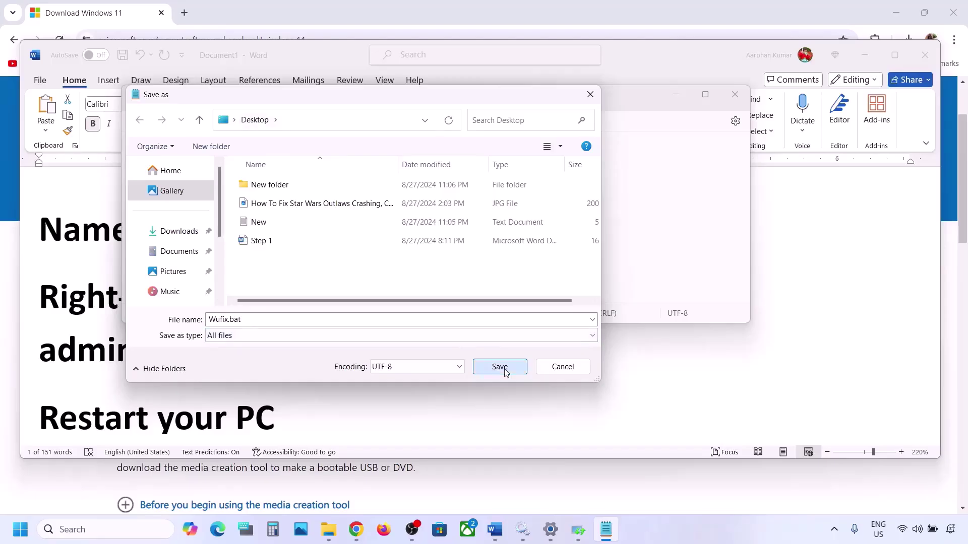
{"action": "left_click", "coordinate": [734, 95]}
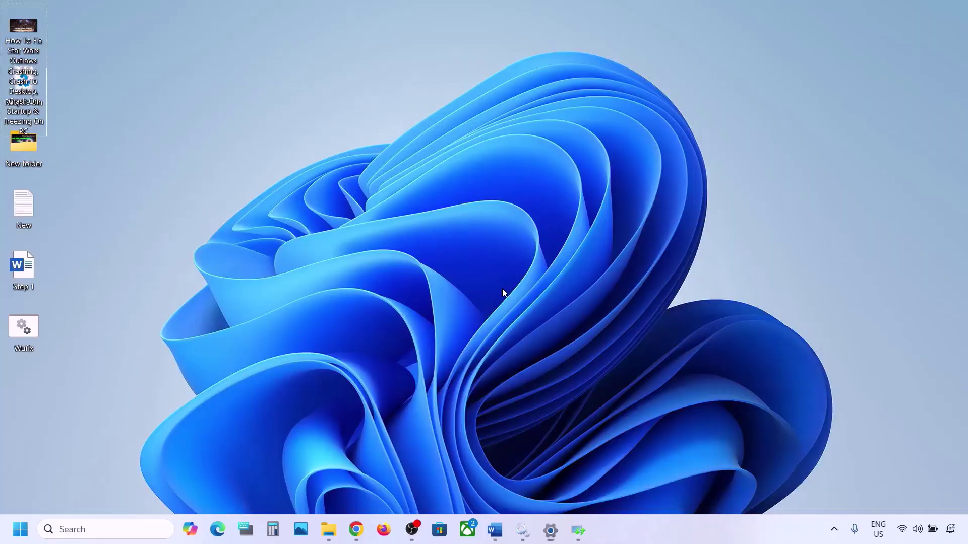
- Close the finished troubleshooter and run the Wufix script as administrator
{"action": "left_click", "coordinate": [29, 328]}
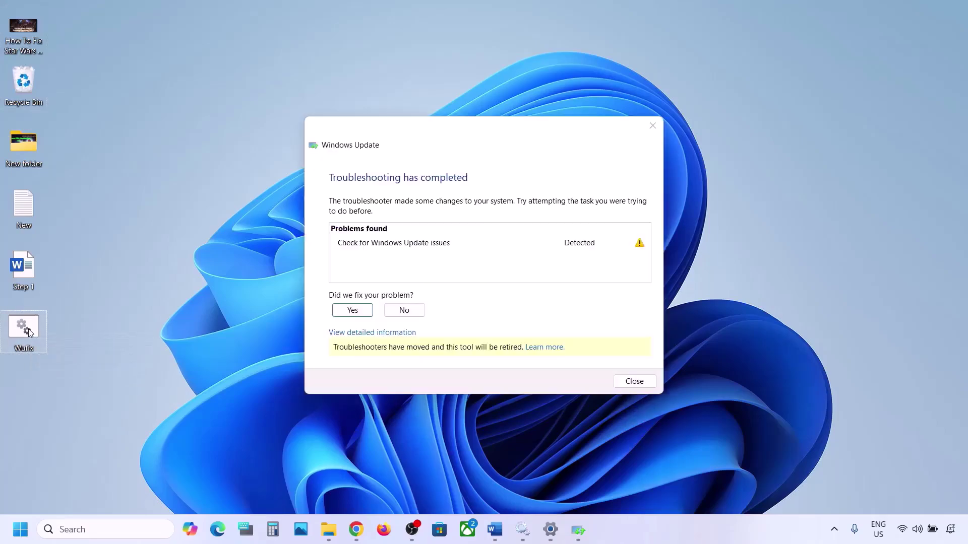
{"action": "left_click", "coordinate": [651, 126]}
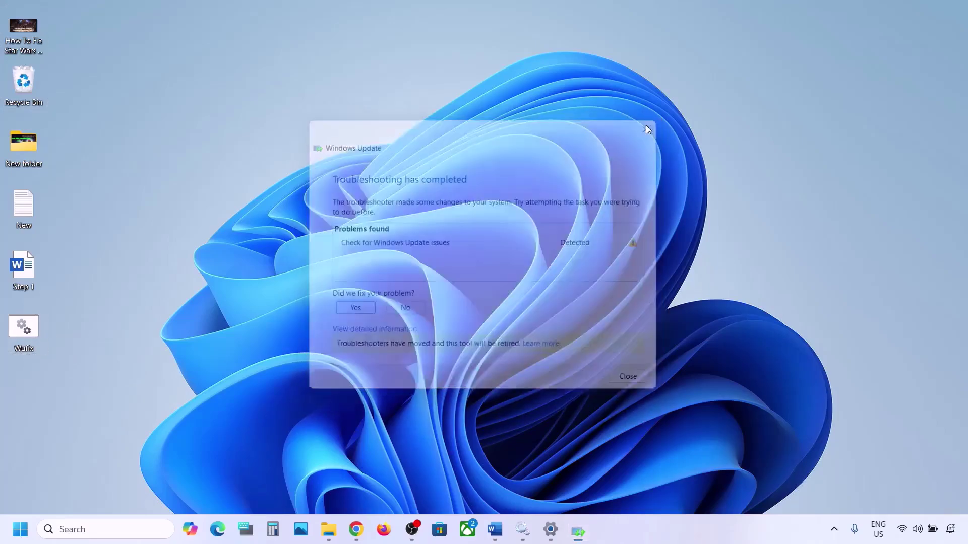
{"action": "right_click", "coordinate": [29, 328]}
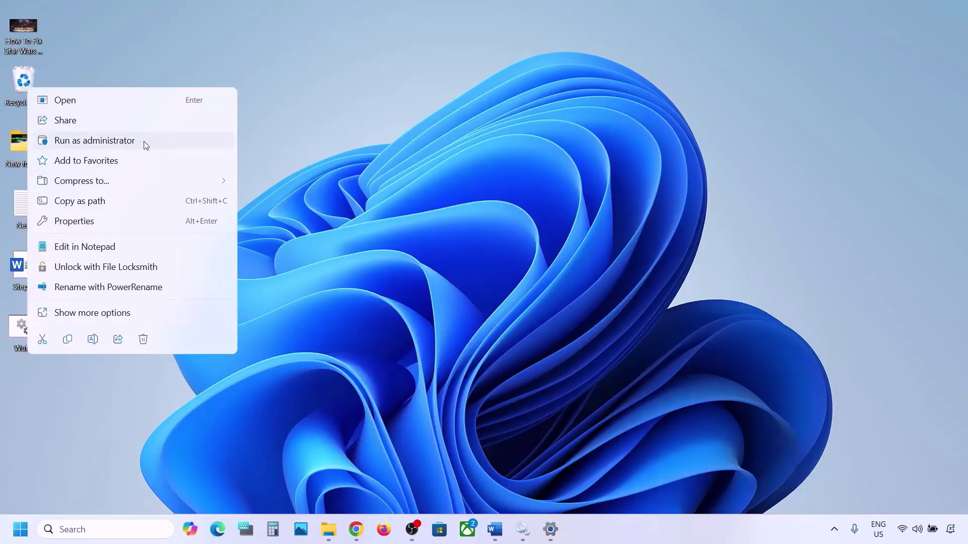
{"action": "left_click", "coordinate": [121, 142]}
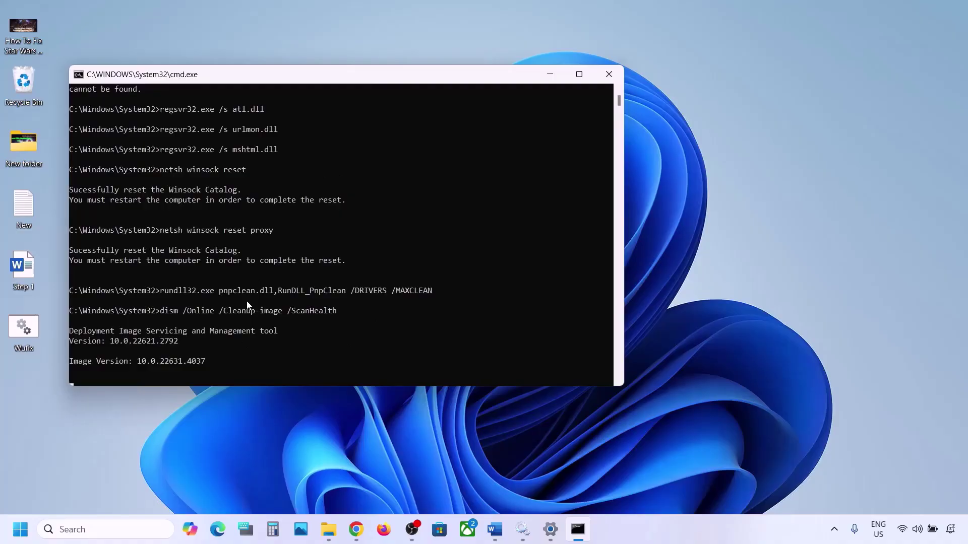
- Leave the Start menu power options without restarting and minimize Command Prompt while DISM runs
{"action": "left_click", "coordinate": [21, 529]}
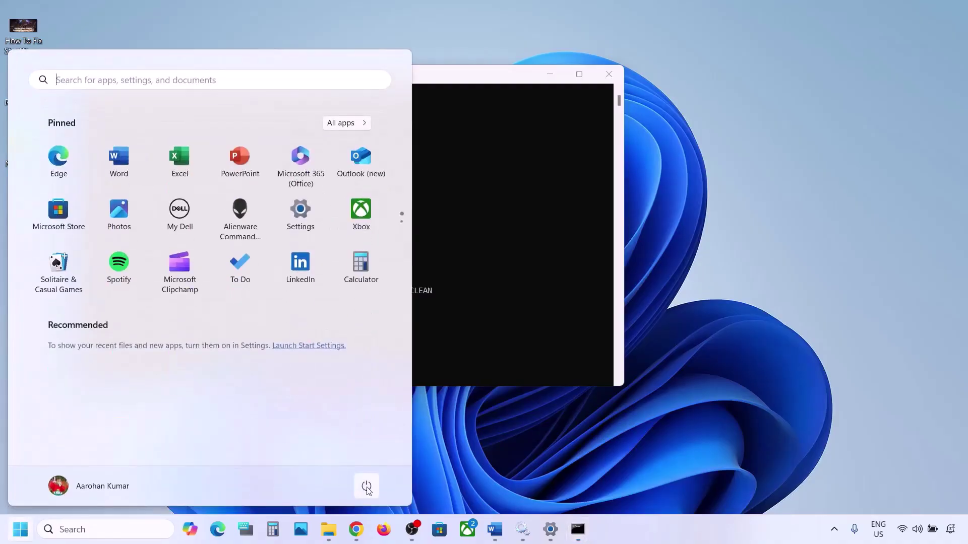
{"action": "left_click", "coordinate": [367, 486]}
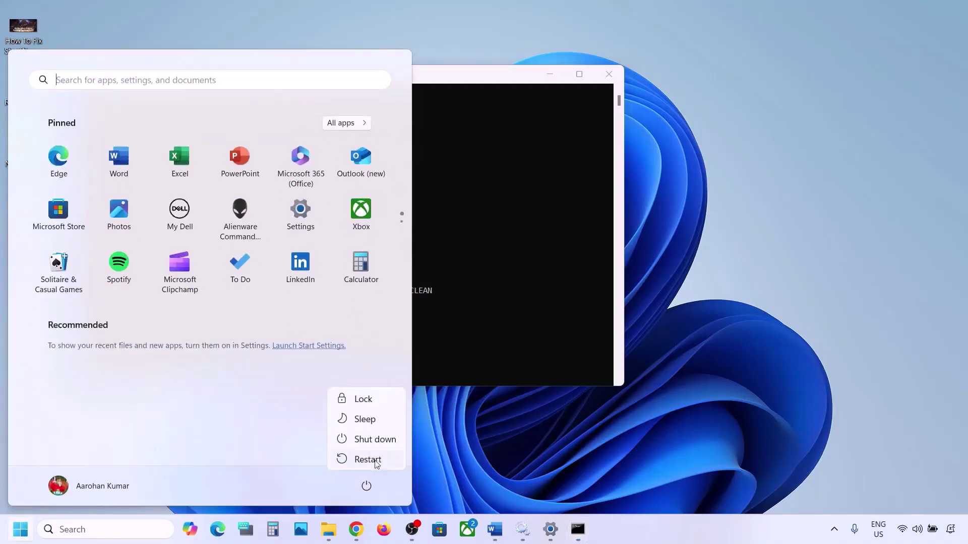
{"action": "left_click", "coordinate": [513, 258]}
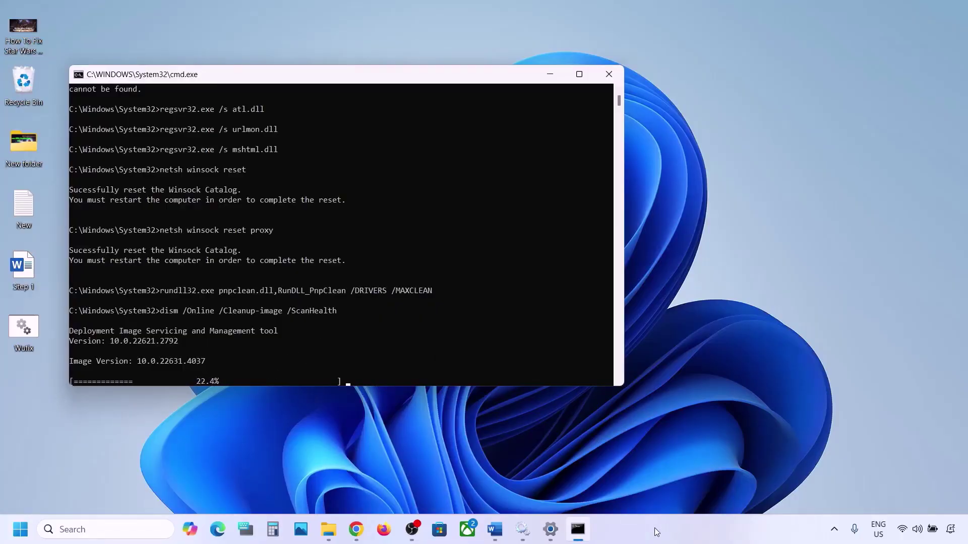
{"action": "left_click", "coordinate": [641, 541]}
{"action": "key", "text": "super+d"}
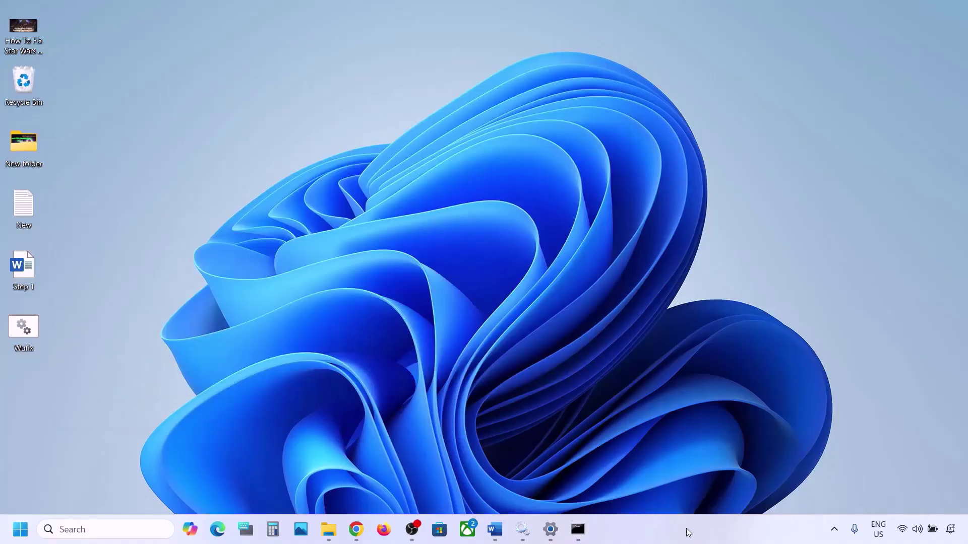
- Locate the Use Media Creation Tool step in the Word notes
{"action": "left_click", "coordinate": [494, 530]}
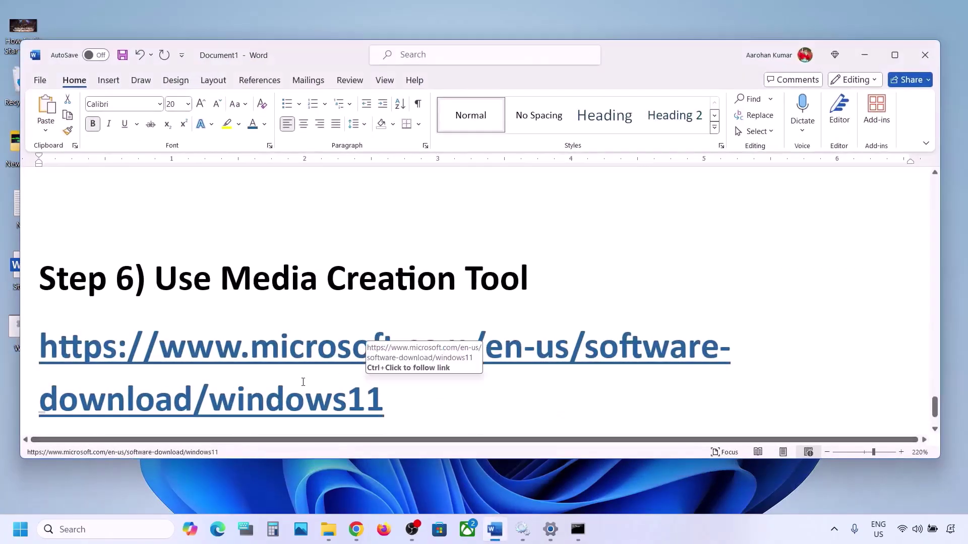
{"action": "scroll", "coordinate": [303, 382], "scroll_direction": "down", "scroll_amount": 1}
{"action": "scroll", "coordinate": [303, 382], "scroll_direction": "down", "scroll_amount": 1}
{"action": "left_click_drag", "start_coordinate": [158, 199], "coordinate": [534, 199]}
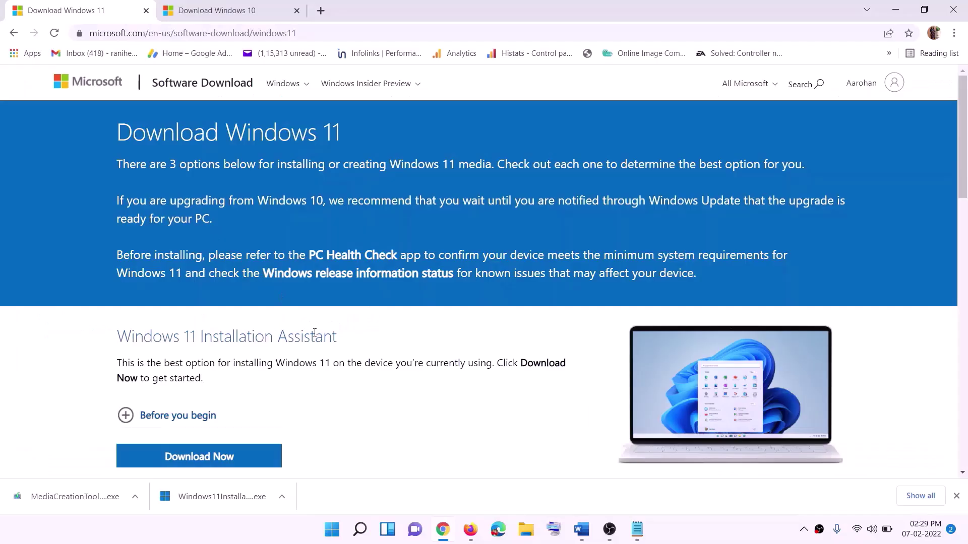
{"action": "scroll", "coordinate": [302, 350], "scroll_direction": "down", "scroll_amount": 1}
- Download and launch MediaCreationTool.exe, allow it to run, and accept the licence terms
{"action": "scroll", "coordinate": [302, 350], "scroll_direction": "down", "scroll_amount": 4}
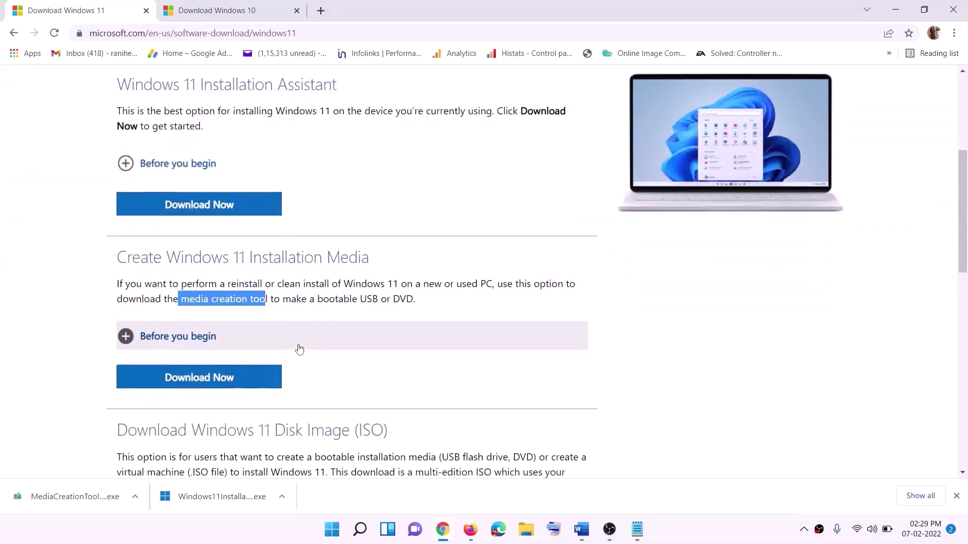
{"action": "left_click_drag", "start_coordinate": [182, 299], "coordinate": [279, 298]}
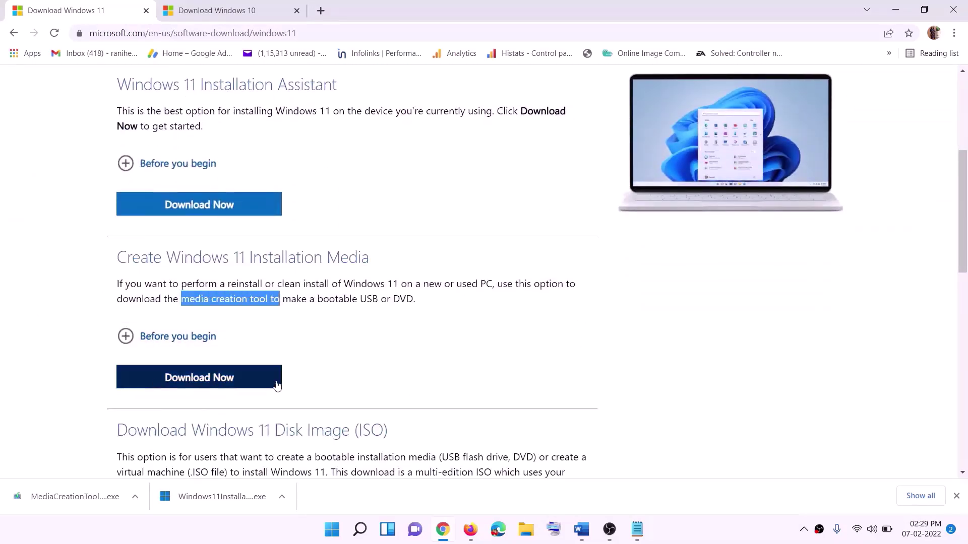
{"action": "left_click", "coordinate": [192, 383]}
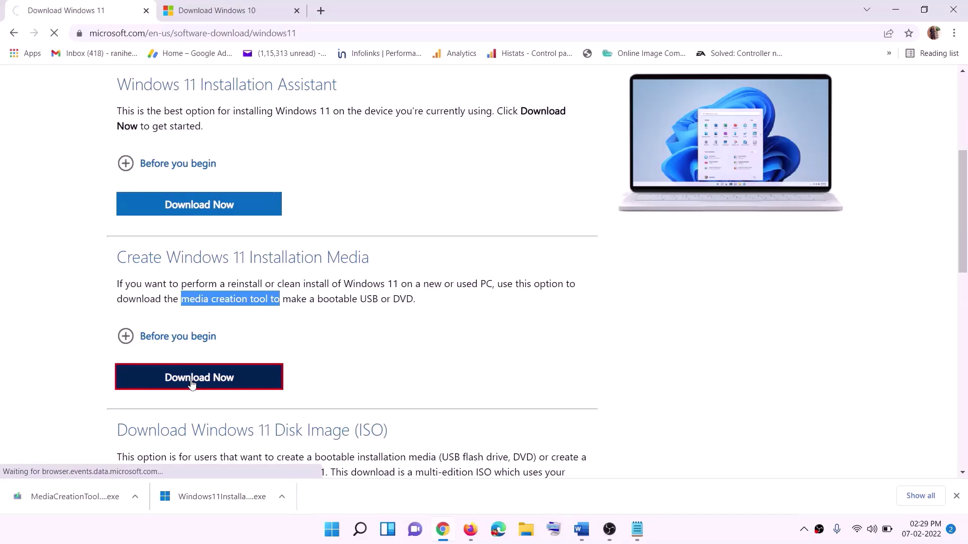
{"action": "left_click", "coordinate": [66, 499]}
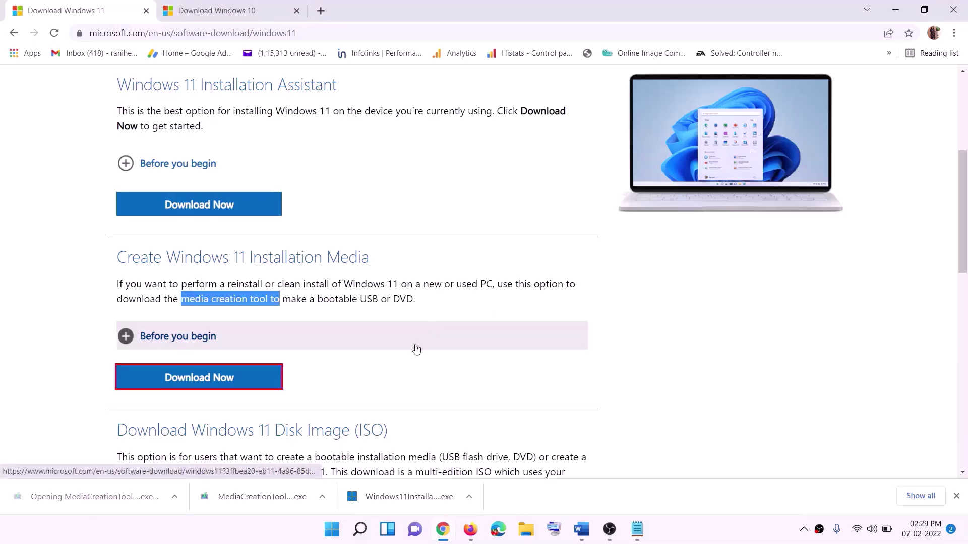
{"action": "left_click", "coordinate": [427, 372]}
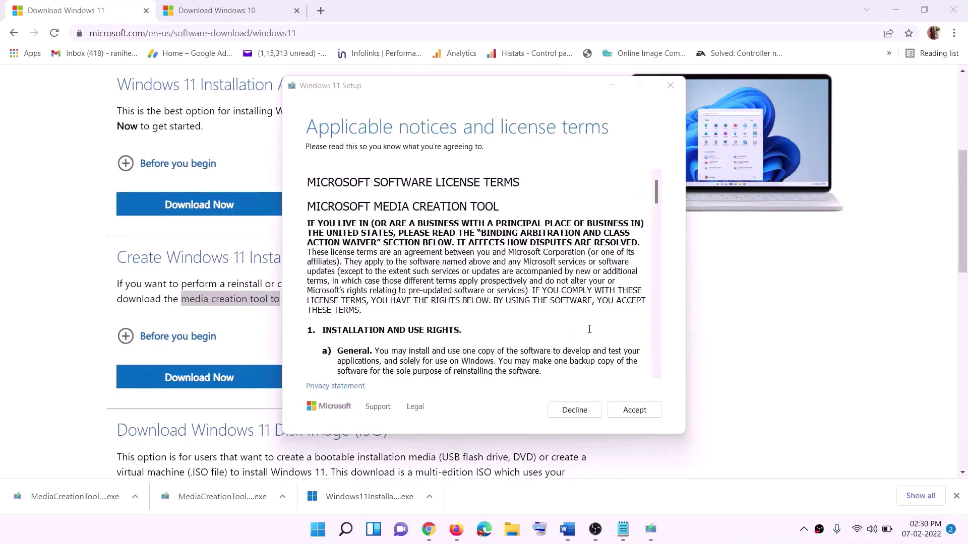
{"action": "left_click", "coordinate": [632, 410]}
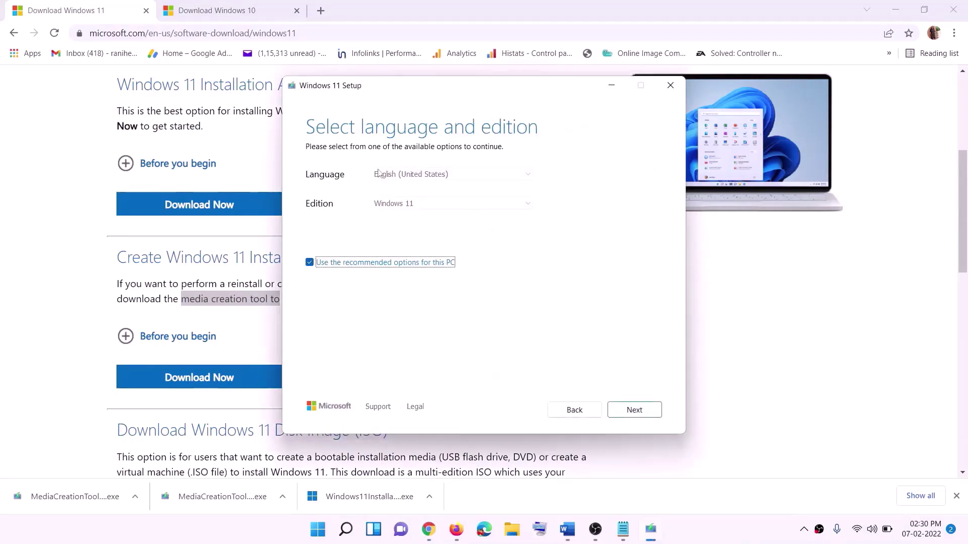
- Keep the recommended edition and create a Windows 11 ISO named Windows on the Desktop
{"action": "left_click", "coordinate": [627, 409]}
{"action": "left_click", "coordinate": [318, 221]}
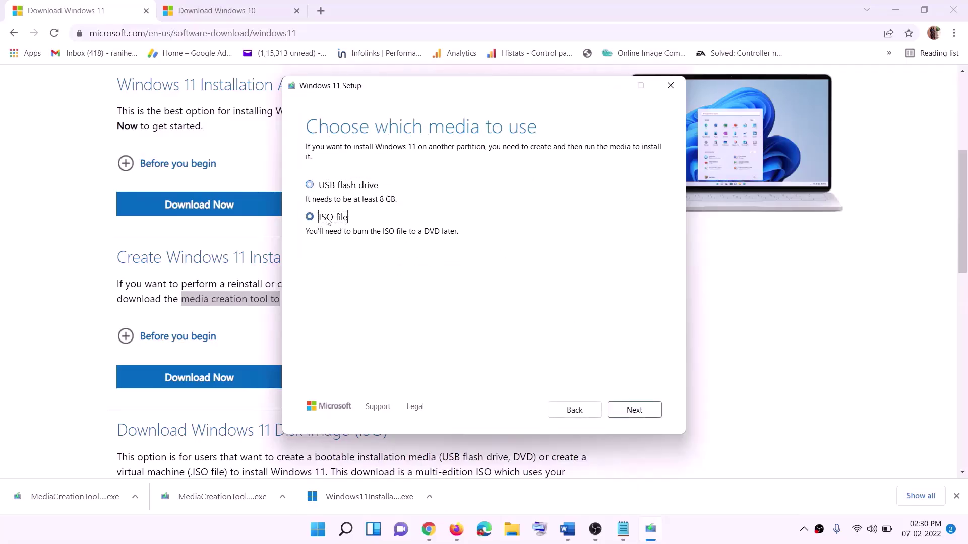
{"action": "left_click", "coordinate": [636, 409]}
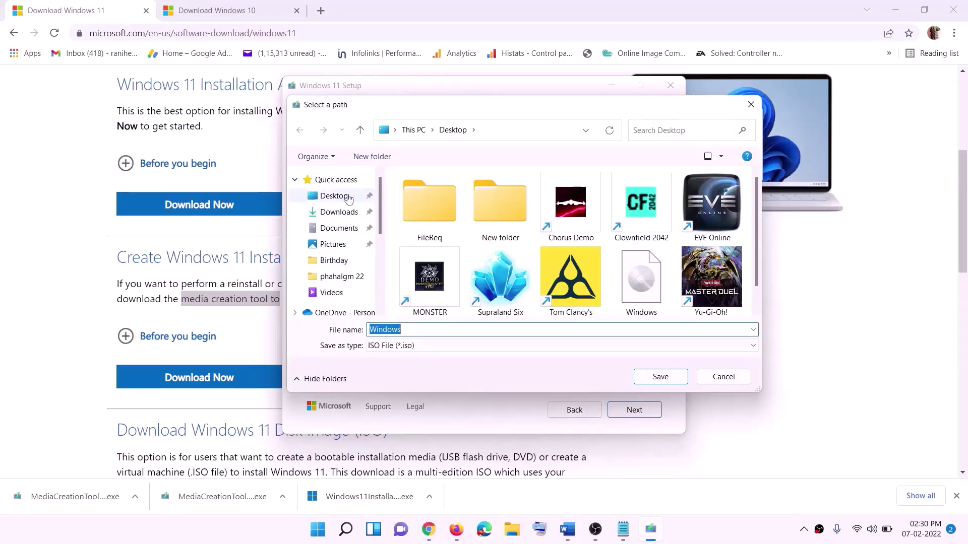
{"action": "left_click", "coordinate": [332, 199]}
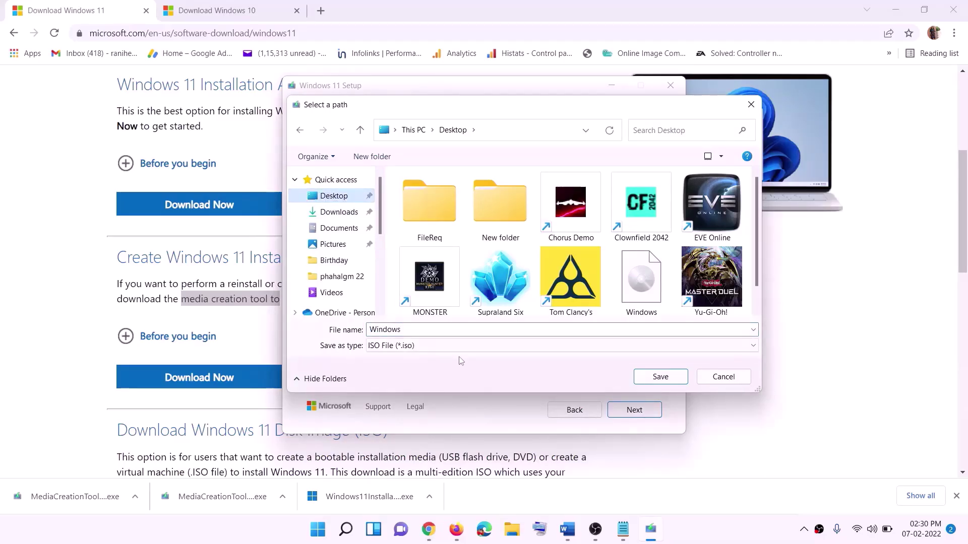
{"action": "left_click", "coordinate": [658, 378]}
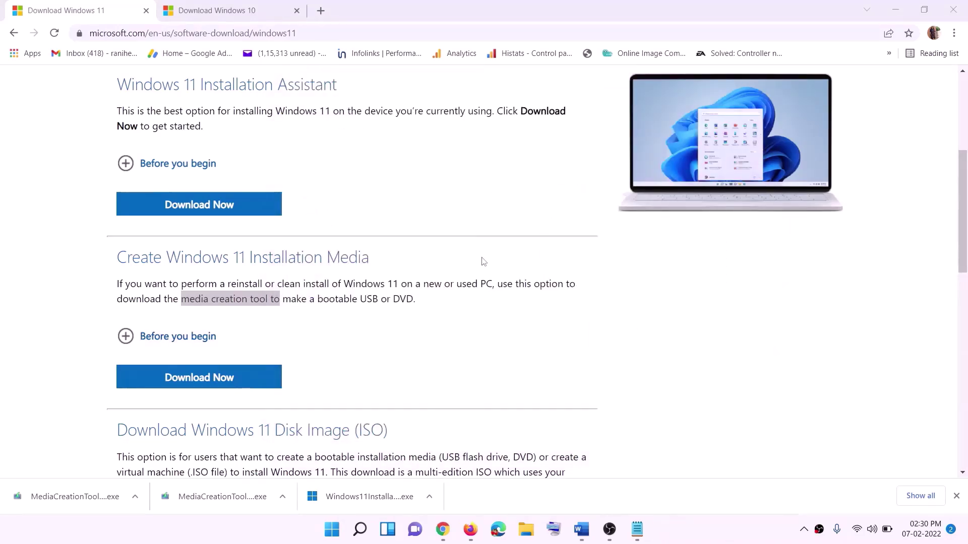
- Mount the Windows disc image from the desktop
{"action": "key", "text": "super+d"}
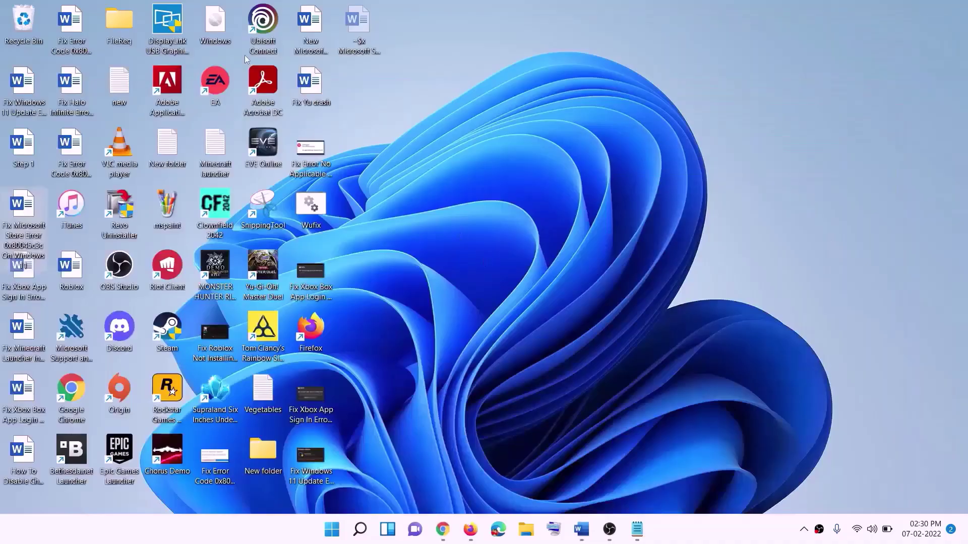
{"action": "left_click_drag", "start_coordinate": [222, 26], "coordinate": [386, 295]}
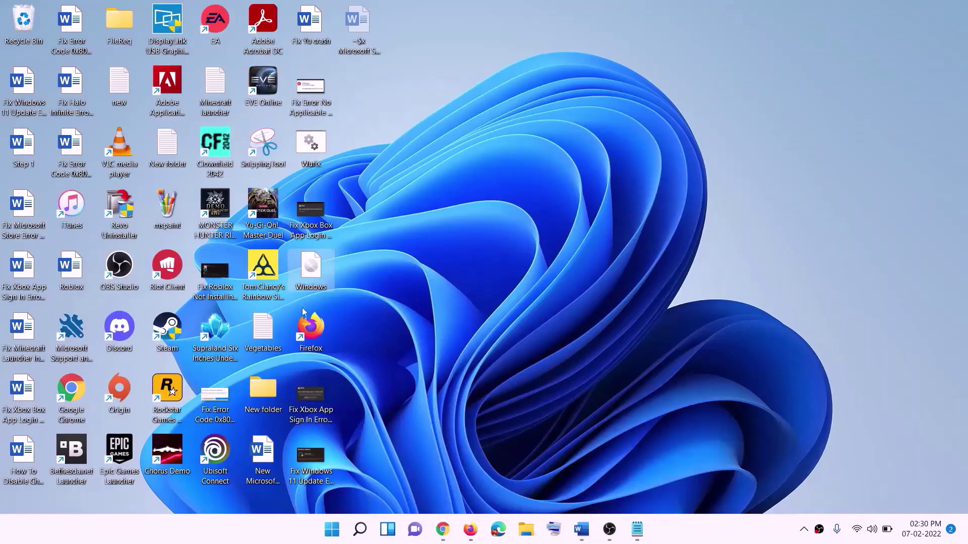
{"action": "double_click", "coordinate": [323, 264]}
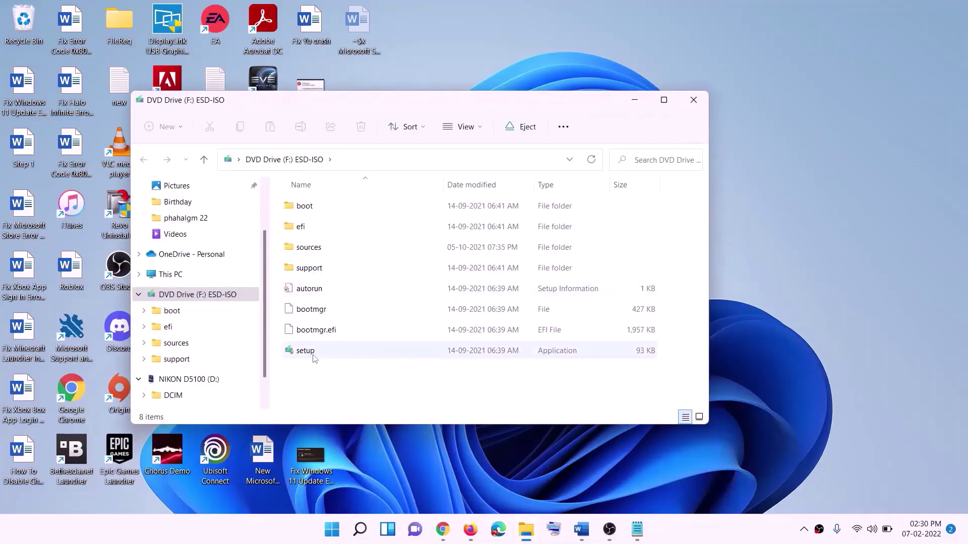
- Run setup from the mounted drive, approve the admin prompt, and let Windows 11 Setup check for updates
{"action": "left_click", "coordinate": [306, 353]}
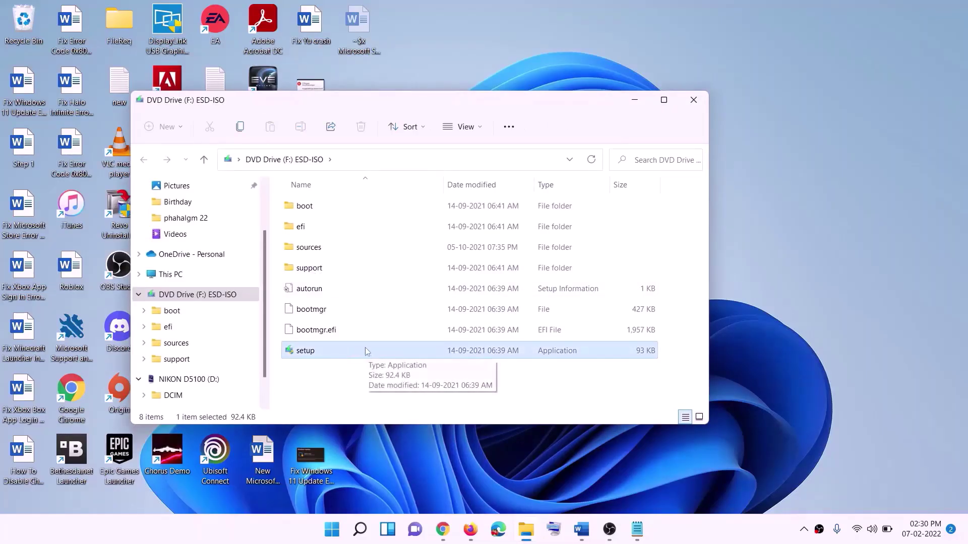
{"action": "double_click", "coordinate": [332, 352]}
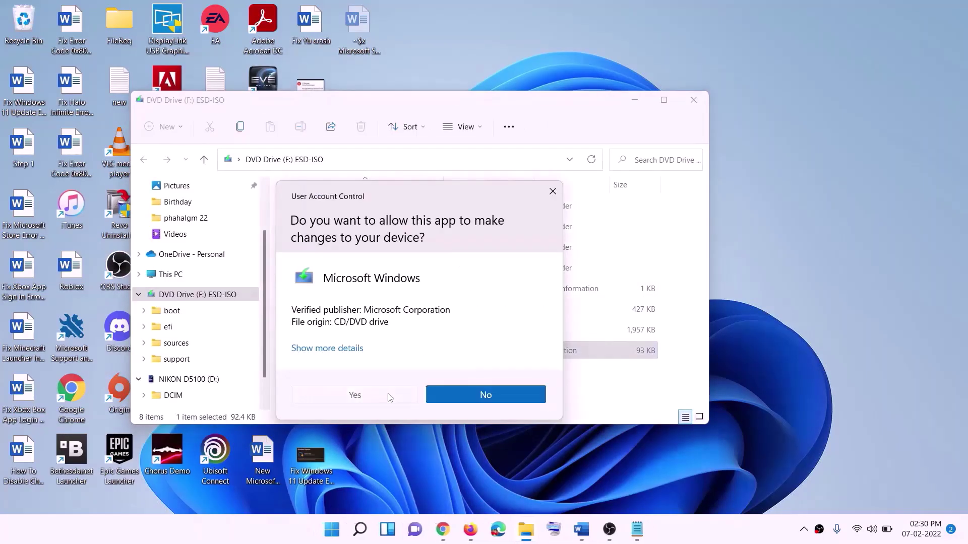
{"action": "left_click", "coordinate": [390, 396]}
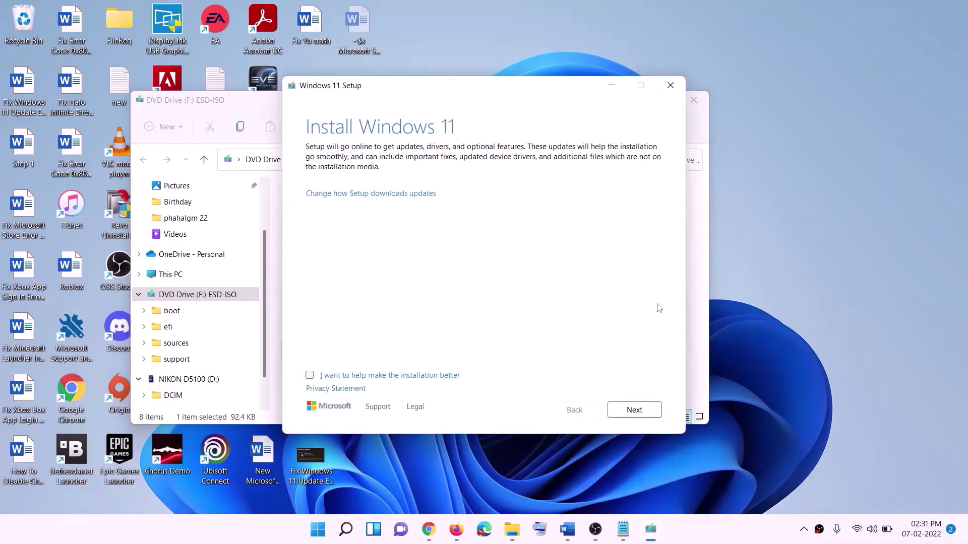
{"action": "left_click", "coordinate": [636, 410]}
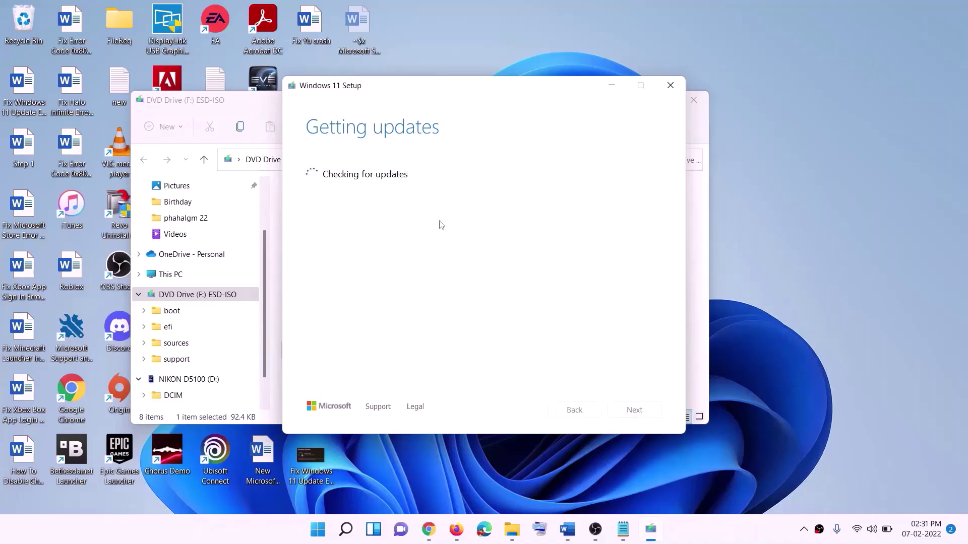
{"action": "key", "text": "alt+Tab"}
- Scroll the Word guide to the Ready to install screenshot, Windows 11 Home Single Language keeping files and apps
{"action": "left_click", "coordinate": [187, 231]}
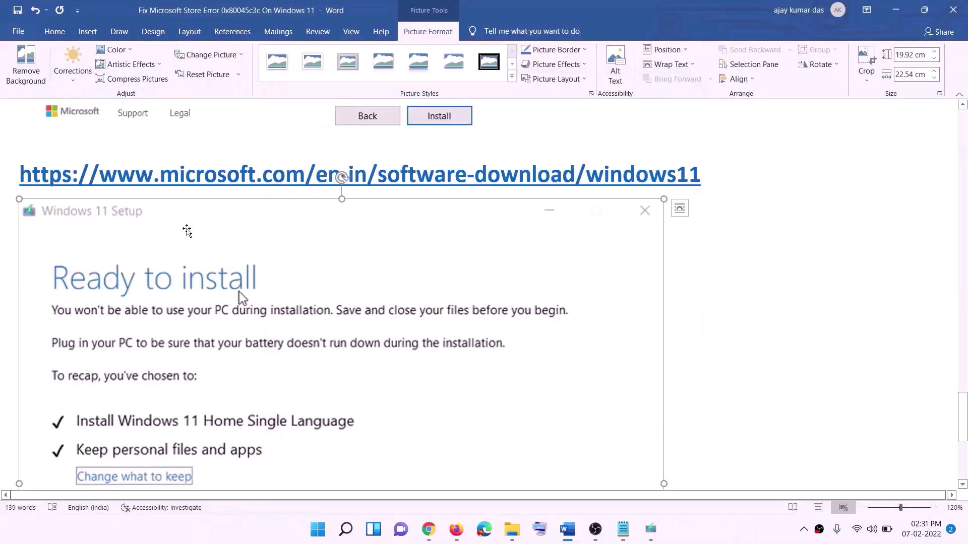
{"action": "scroll", "coordinate": [224, 252], "scroll_direction": "down", "scroll_amount": 5}
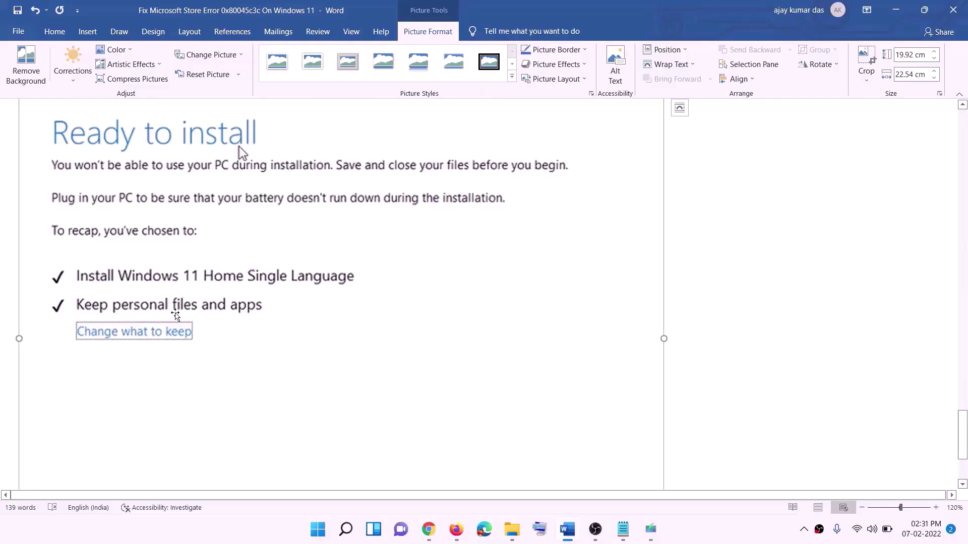
{"action": "scroll", "coordinate": [378, 320], "scroll_direction": "down", "scroll_amount": 4}
{"action": "scroll", "coordinate": [511, 363], "scroll_direction": "up", "scroll_amount": 9}
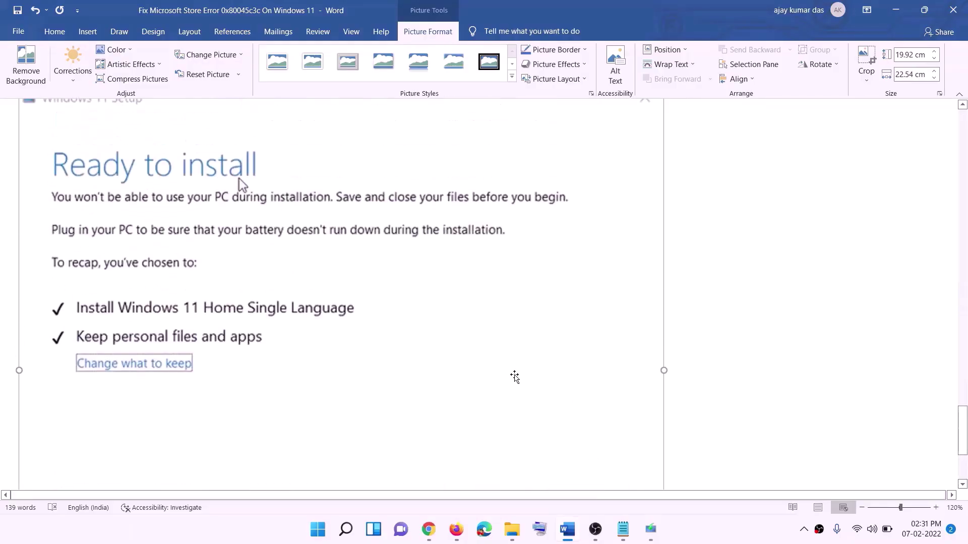